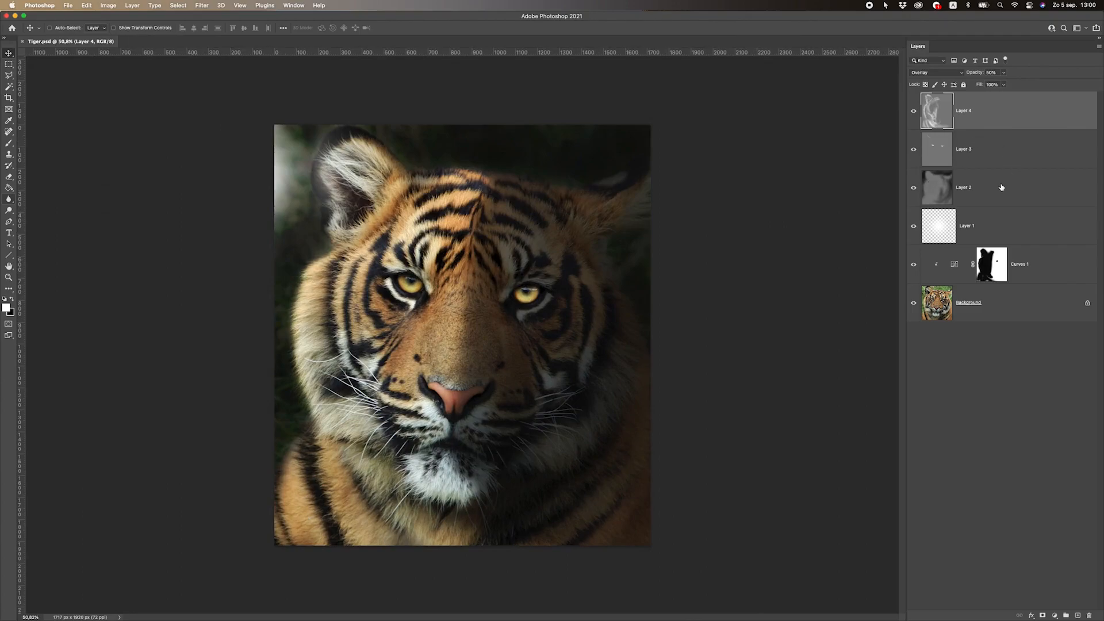
- Try moving Layer 1's soft white glow across the tiger image and undo the move
{"action": "left_click", "coordinate": [991, 227]}
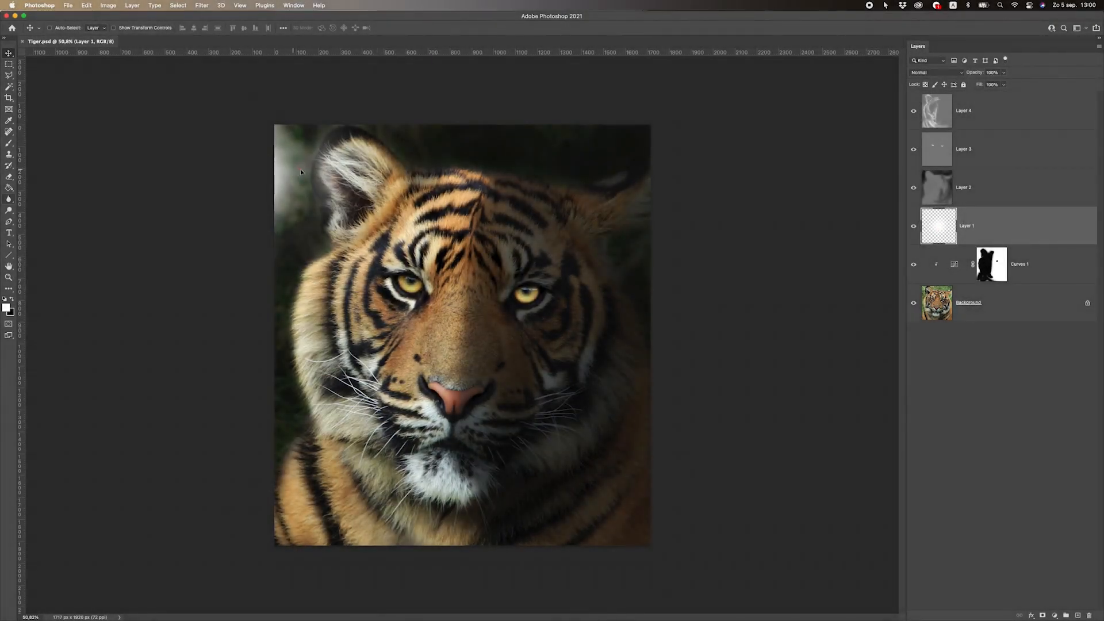
{"action": "left_click_drag", "start_coordinate": [301, 172], "coordinate": [256, 175]}
{"action": "scroll", "coordinate": [365, 224], "scroll_direction": "down", "scroll_amount": 5}
{"action": "scroll", "coordinate": [364, 224], "scroll_direction": "up", "scroll_amount": 5}
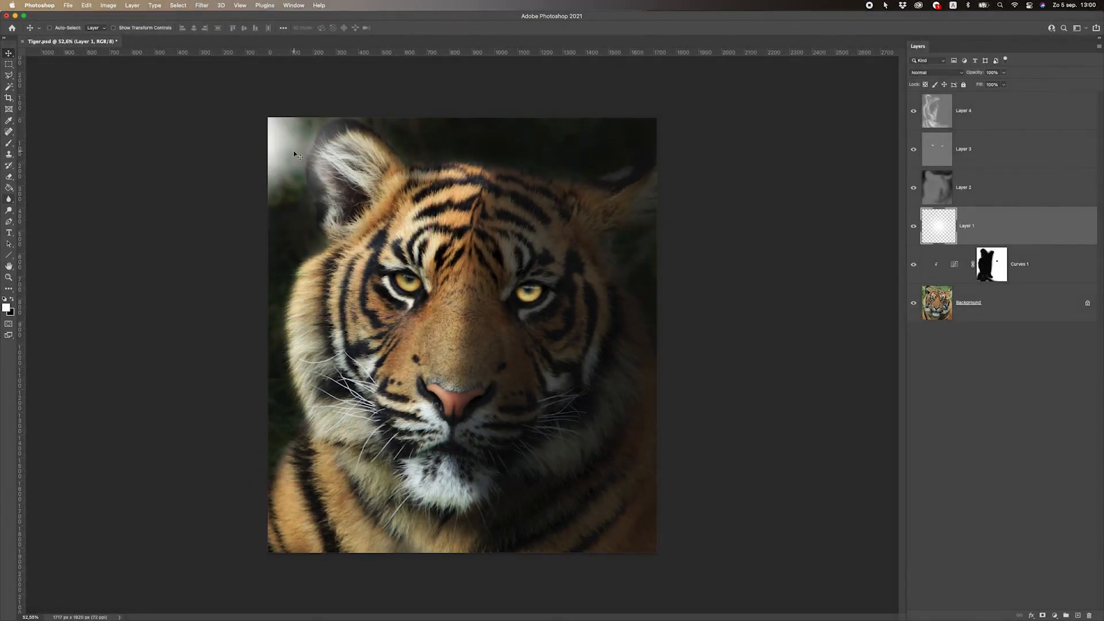
{"action": "left_click_drag", "start_coordinate": [265, 151], "coordinate": [711, 165]}
{"action": "scroll", "coordinate": [595, 287], "scroll_direction": "down", "scroll_amount": 2}
{"action": "key", "text": "super+z"}
{"action": "left_click_drag", "start_coordinate": [415, 205], "coordinate": [398, 179]}
{"action": "left_click_drag", "start_coordinate": [367, 233], "coordinate": [328, 220]}
- Add a new layer above Layer 4 and stamp all visible layers into it
{"action": "left_click", "coordinate": [992, 118]}
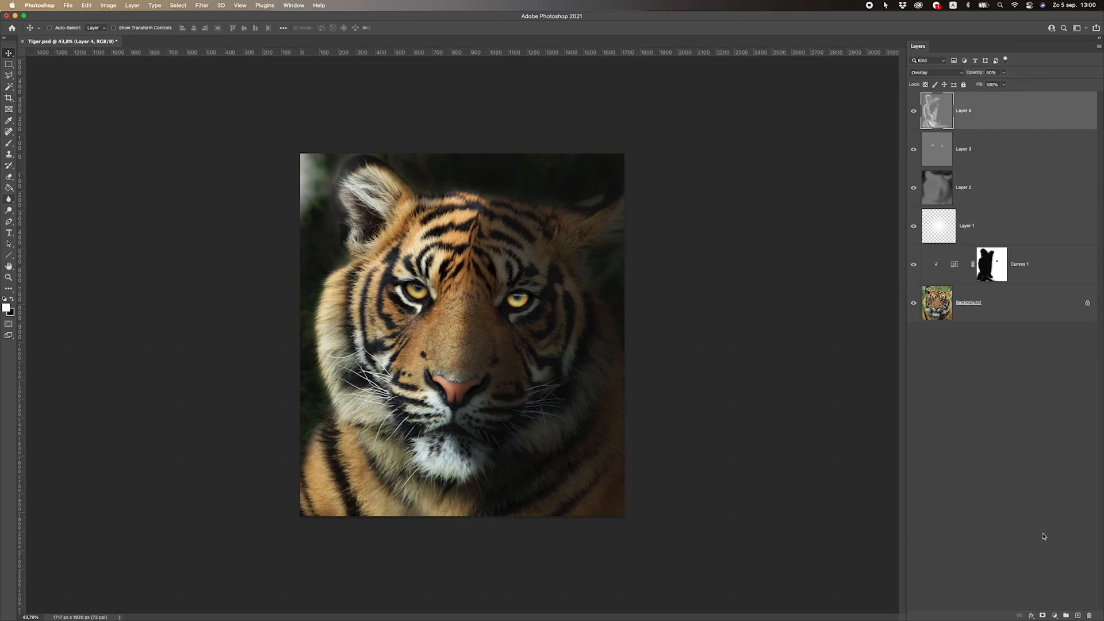
{"action": "left_click", "coordinate": [1076, 615]}
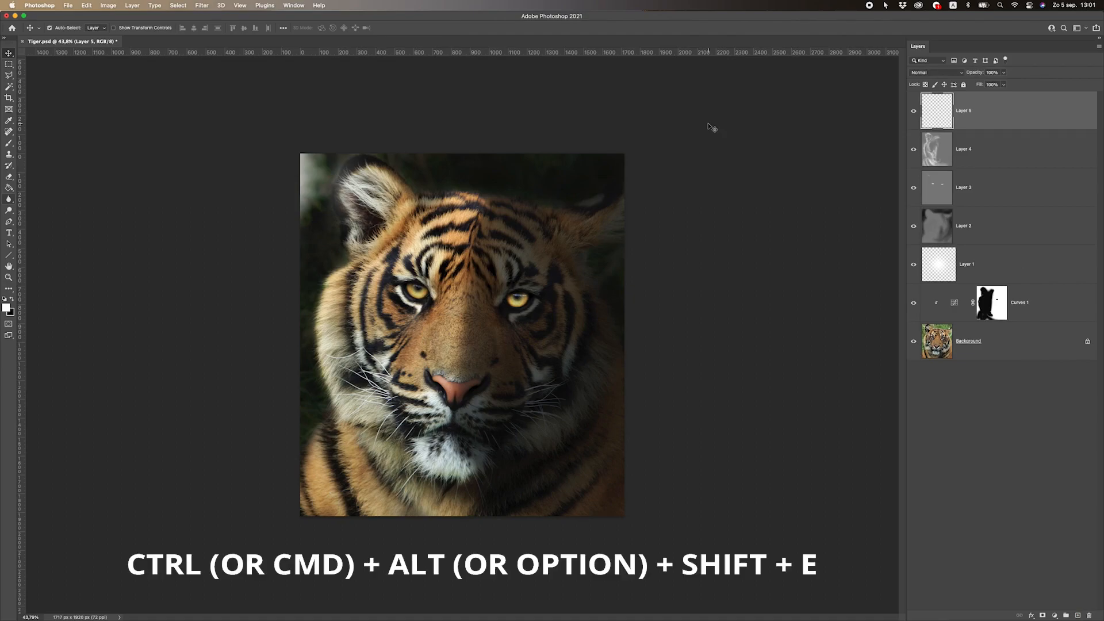
{"action": "key", "text": "super+alt+shift+e"}
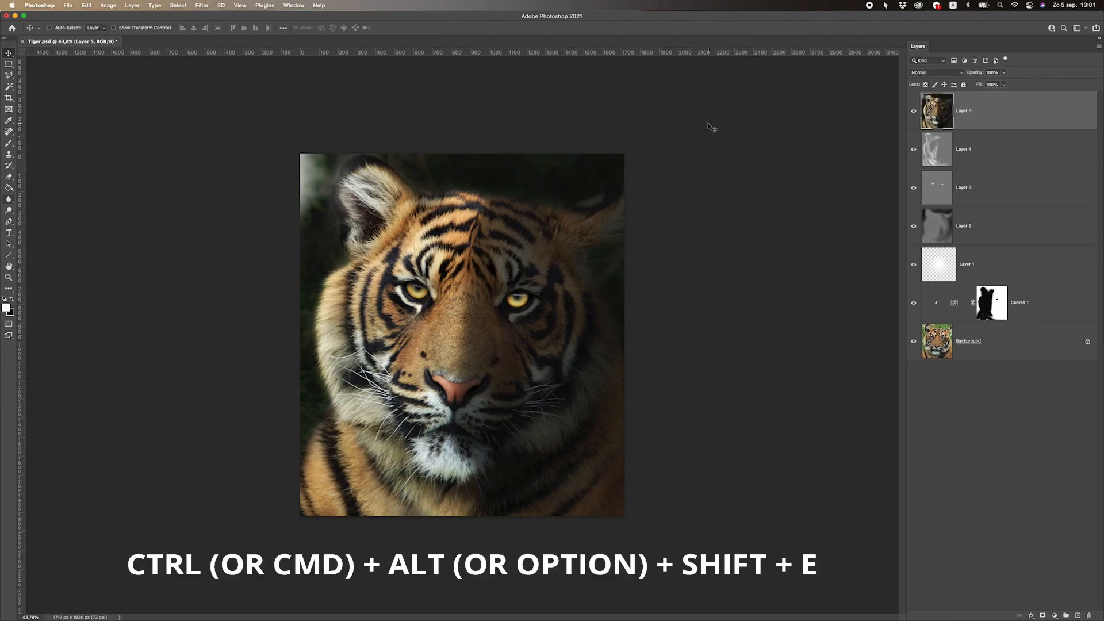
- Convert the stamped tiger layer to a smart object and open it in the Camera Raw Filter
{"action": "scroll", "coordinate": [487, 250], "scroll_direction": "up", "scroll_amount": 2}
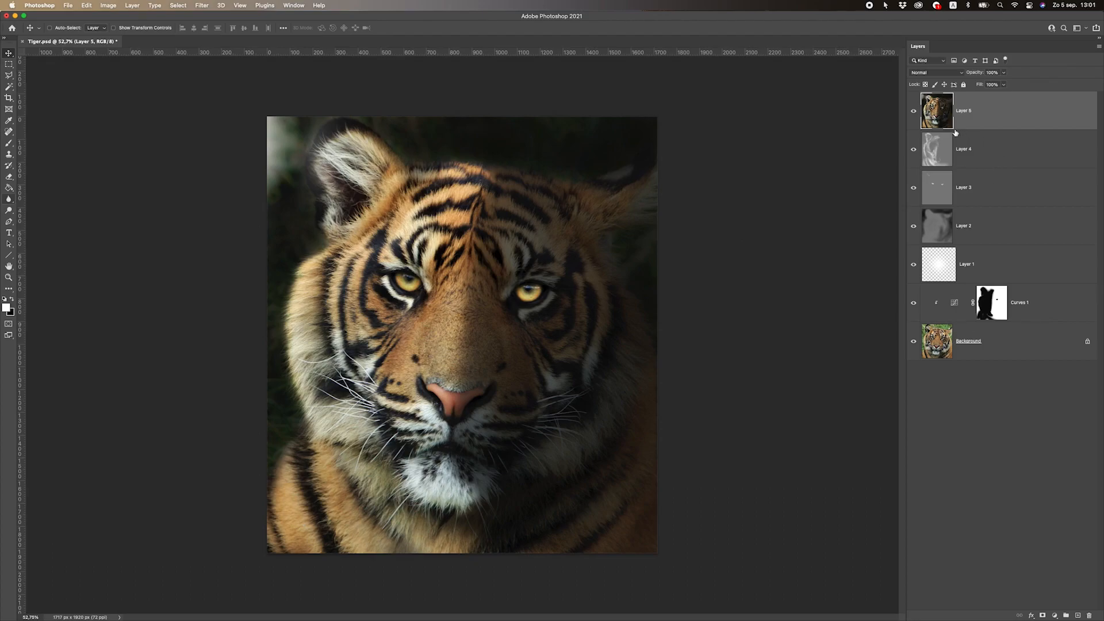
{"action": "right_click", "coordinate": [981, 113]}
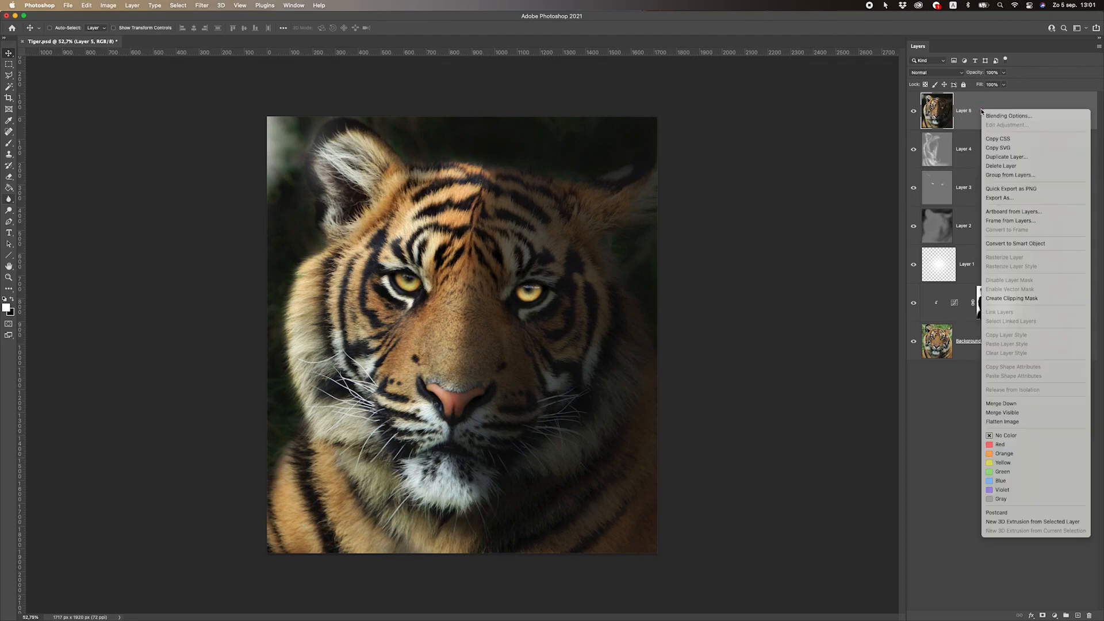
{"action": "left_click", "coordinate": [1019, 248]}
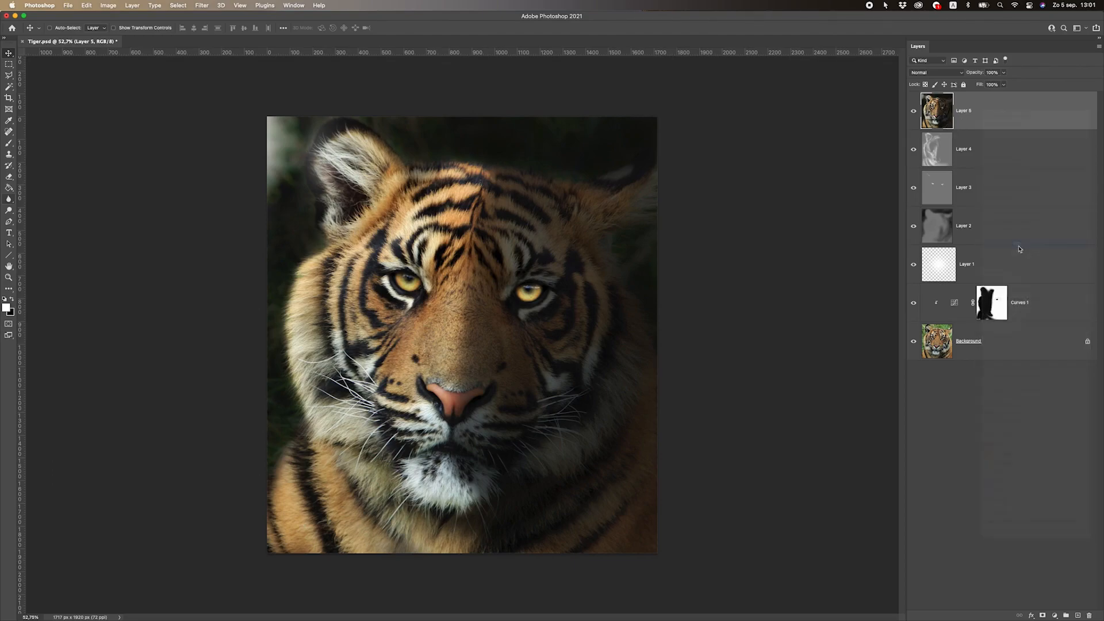
{"action": "left_click", "coordinate": [198, 7]}
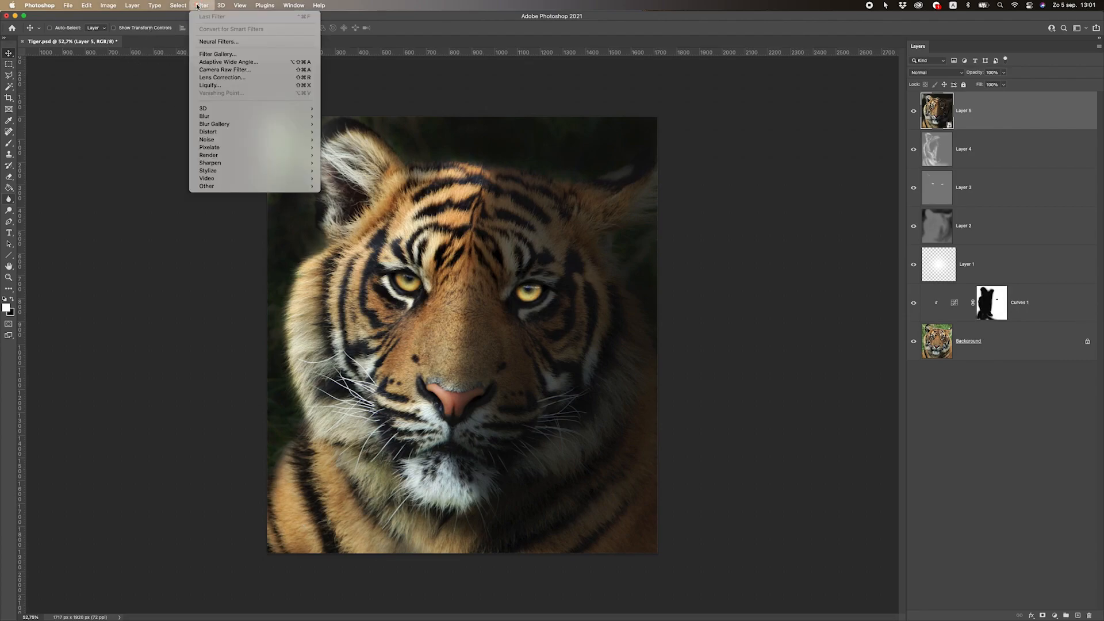
{"action": "left_click", "coordinate": [217, 69]}
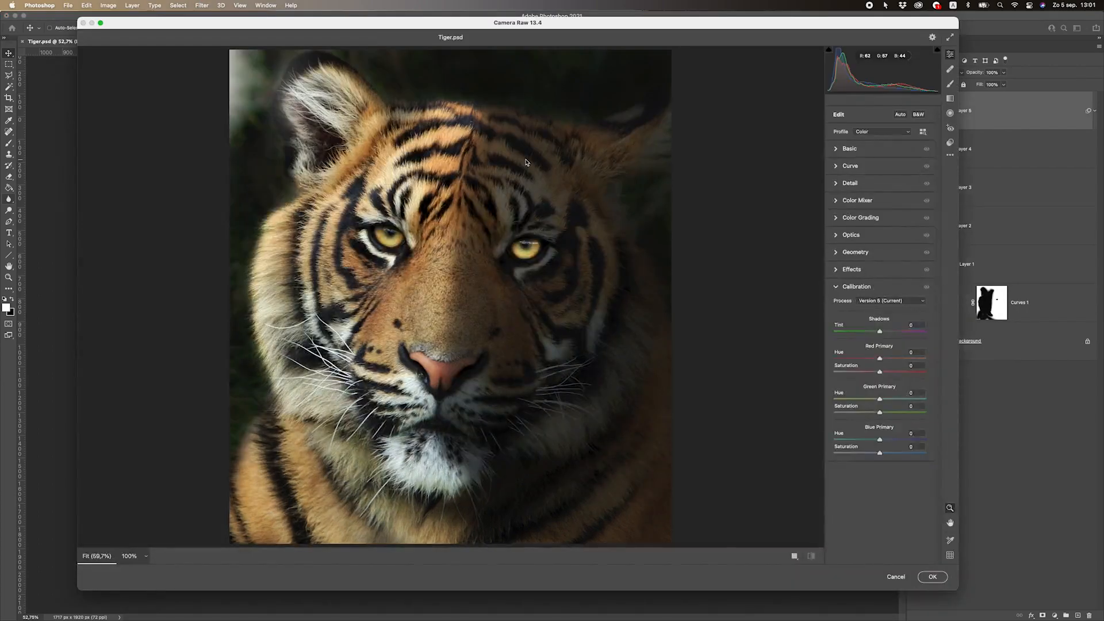
- Adjust the Basic tones: Exposure +0.30, Contrast +10, Highlights -12, Shadows -18 and Whites -8
{"action": "left_click", "coordinate": [841, 149]}
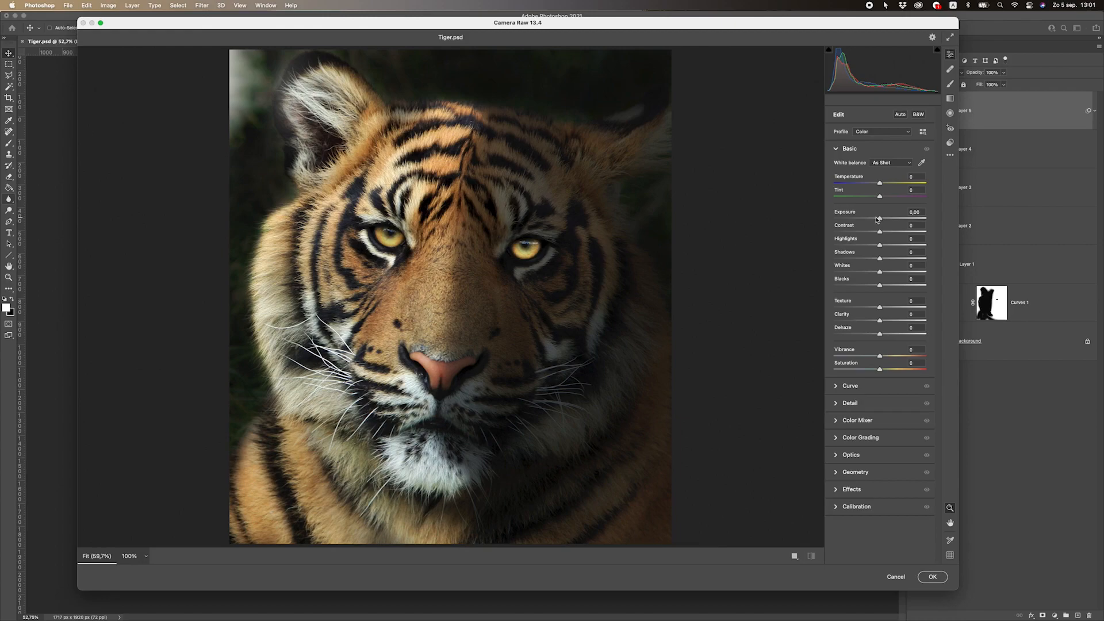
{"action": "left_click_drag", "start_coordinate": [877, 219], "coordinate": [872, 246]}
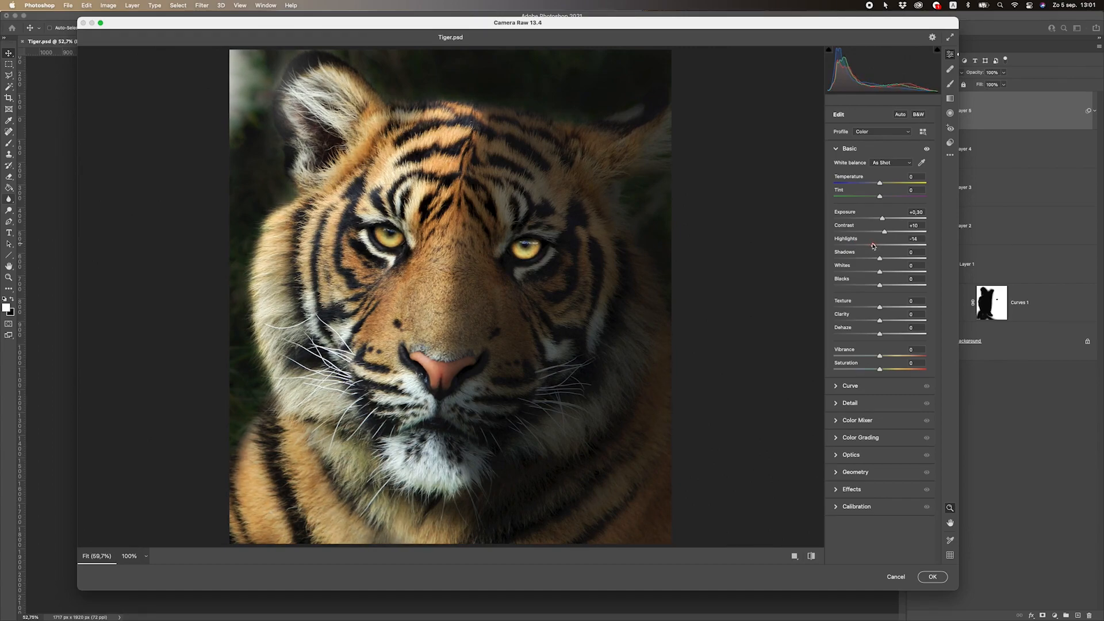
{"action": "mouse_move", "coordinate": [880, 260]}
{"action": "left_mouse_down"}
{"action": "mouse_move", "coordinate": [862, 261]}
{"action": "mouse_move", "coordinate": [869, 275]}
{"action": "mouse_move", "coordinate": [905, 273]}
{"action": "mouse_move", "coordinate": [875, 274]}
{"action": "left_mouse_up"}
{"action": "left_click_drag", "start_coordinate": [447, 253], "coordinate": [338, 289]}
{"action": "left_click_drag", "start_coordinate": [392, 243], "coordinate": [676, 275]}
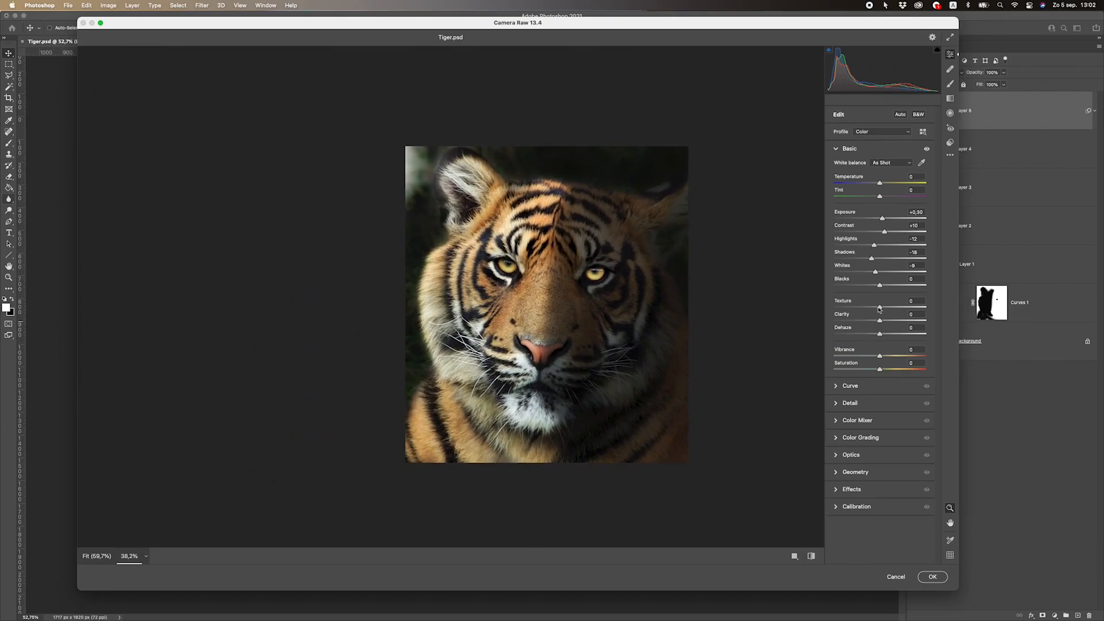
- Soften the fur by setting Texture to -29 and Clarity to +5, comparing the effect at different magnifications
{"action": "left_click_drag", "start_coordinate": [623, 310], "coordinate": [647, 305]}
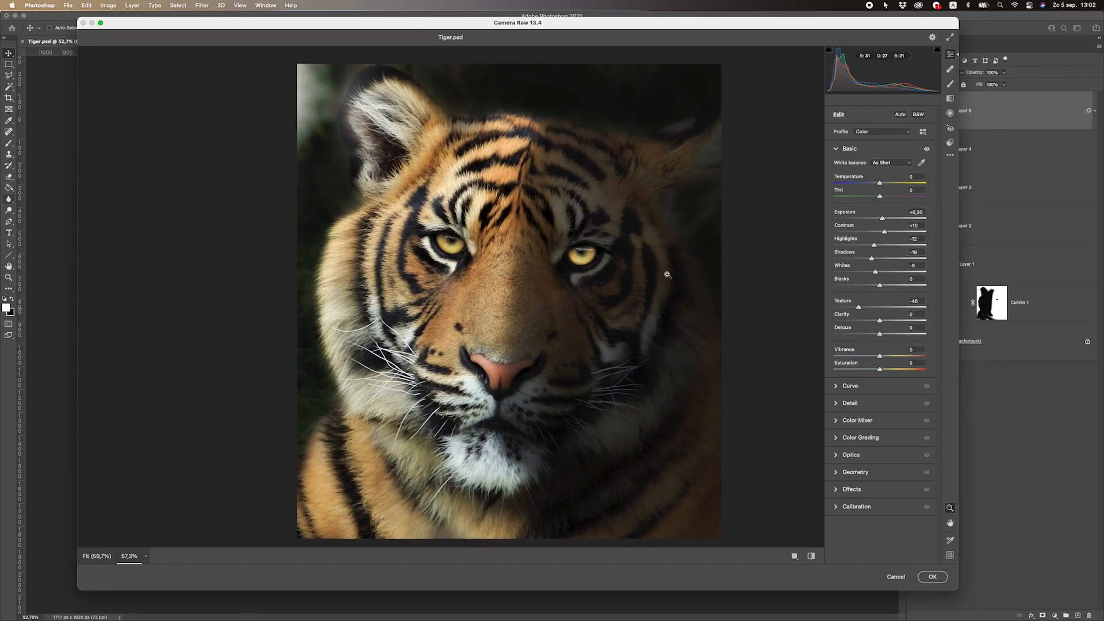
{"action": "left_click_drag", "start_coordinate": [859, 307], "coordinate": [884, 324]}
{"action": "left_click_drag", "start_coordinate": [498, 328], "coordinate": [384, 350]}
{"action": "left_click_drag", "start_coordinate": [482, 310], "coordinate": [621, 354]}
{"action": "scroll", "coordinate": [564, 365], "scroll_direction": "up", "scroll_amount": 3}
{"action": "scroll", "coordinate": [571, 357], "scroll_direction": "down", "scroll_amount": 1}
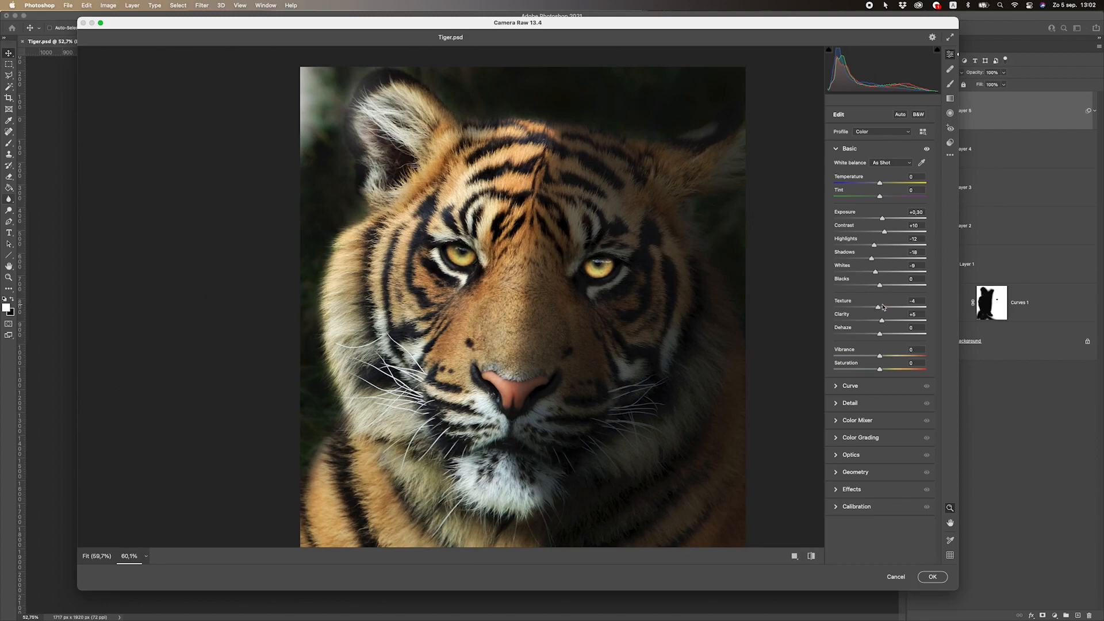
{"action": "left_click_drag", "start_coordinate": [866, 305], "coordinate": [866, 305]}
{"action": "scroll", "coordinate": [632, 321], "scroll_direction": "down", "scroll_amount": 6}
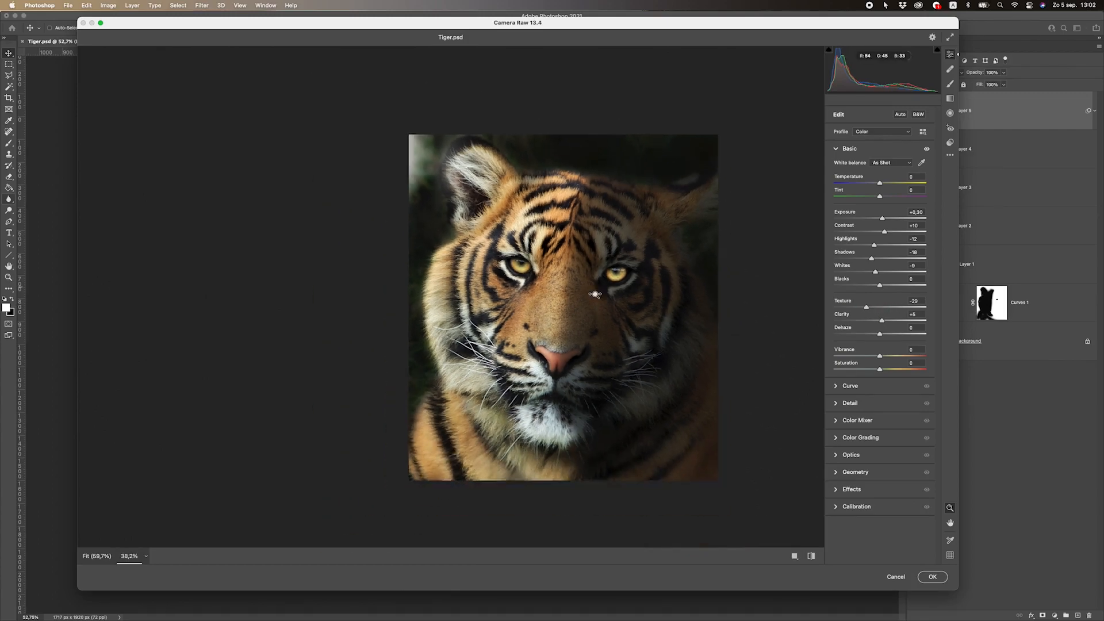
{"action": "scroll", "coordinate": [589, 334], "scroll_direction": "up", "scroll_amount": 5}
{"action": "scroll", "coordinate": [400, 275], "scroll_direction": "up", "scroll_amount": 5}
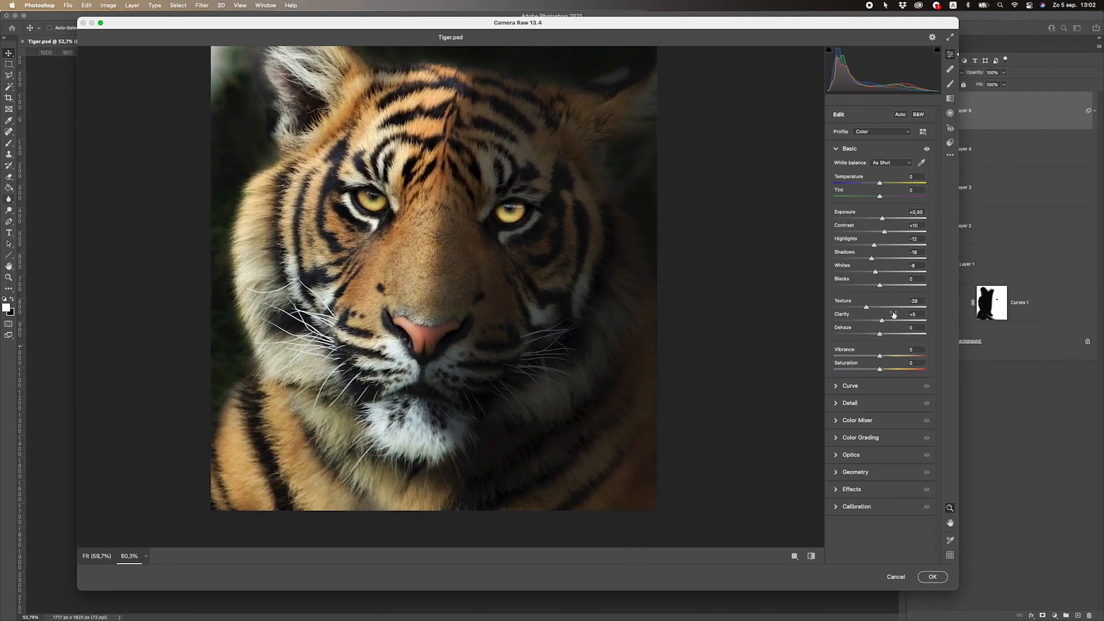
- Raise Dehaze to +22 and lower Vibrance to about -10, keeping Saturation at 0
{"action": "left_click_drag", "start_coordinate": [878, 334], "coordinate": [890, 338]}
{"action": "left_click_drag", "start_coordinate": [505, 319], "coordinate": [440, 339]}
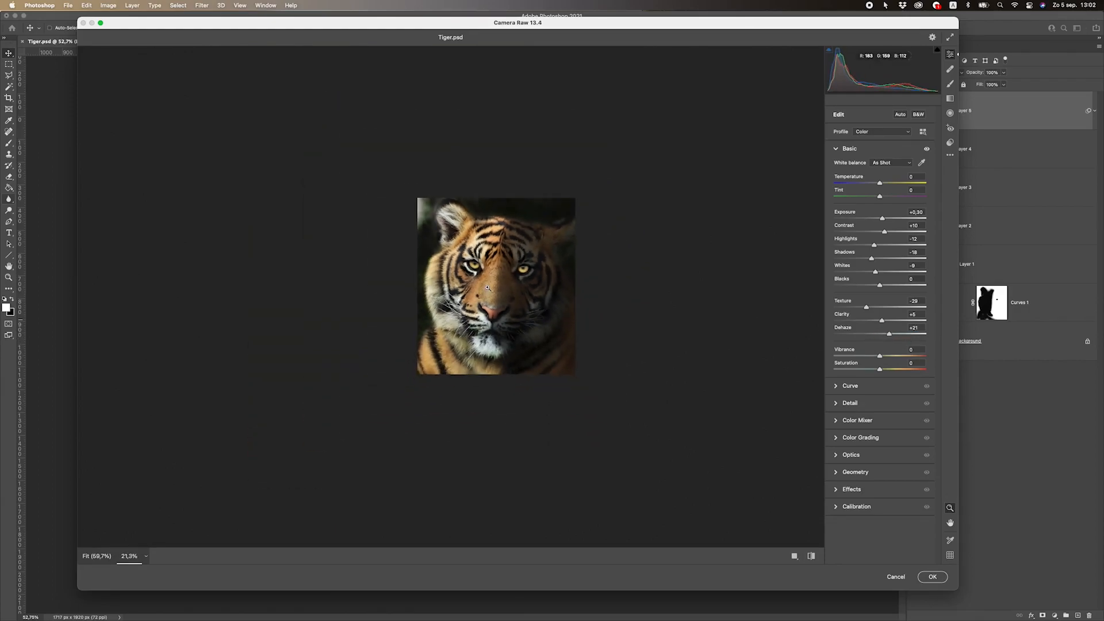
{"action": "left_click_drag", "start_coordinate": [485, 288], "coordinate": [540, 272]}
{"action": "left_click_drag", "start_coordinate": [888, 334], "coordinate": [867, 371]}
{"action": "double_click", "coordinate": [861, 372]}
{"action": "left_click_drag", "start_coordinate": [573, 292], "coordinate": [525, 254]}
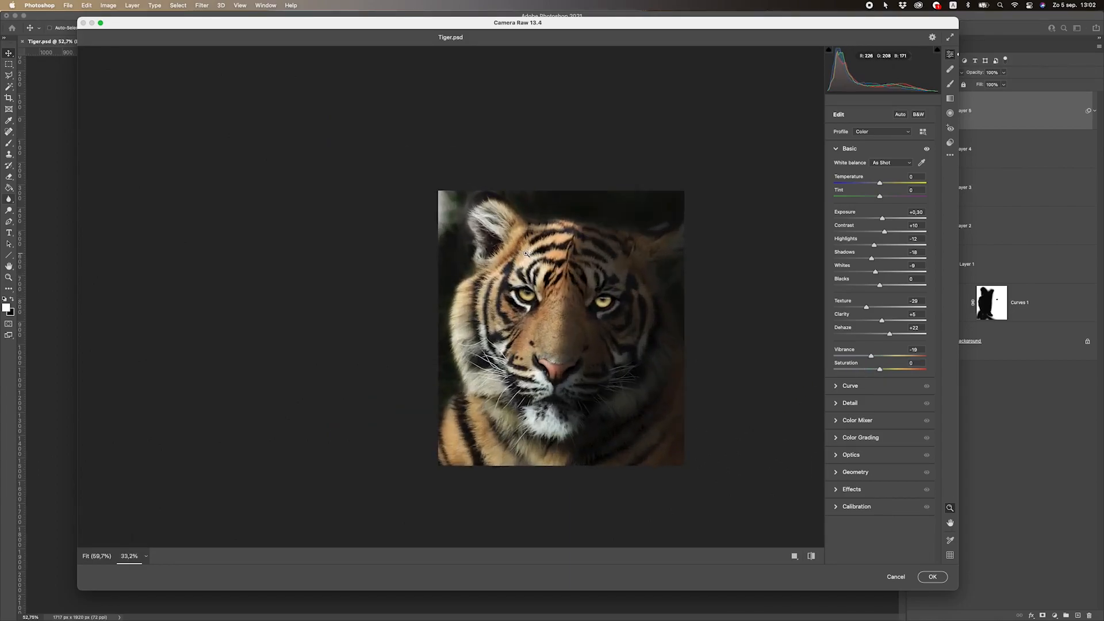
{"action": "left_click_drag", "start_coordinate": [603, 353], "coordinate": [622, 349]}
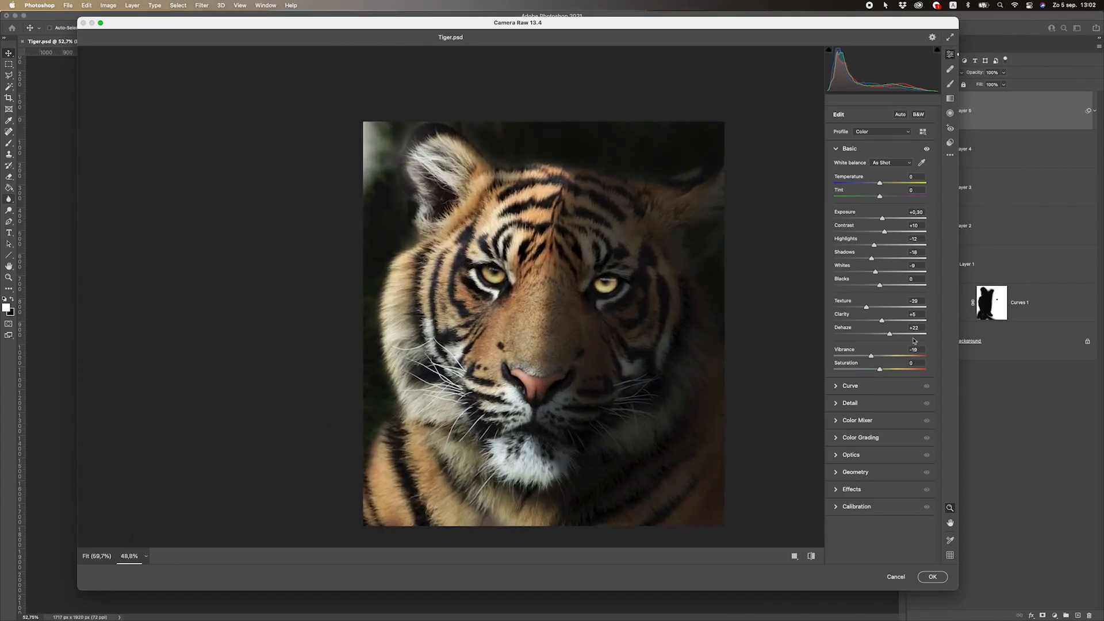
{"action": "left_click_drag", "start_coordinate": [871, 355], "coordinate": [875, 354]}
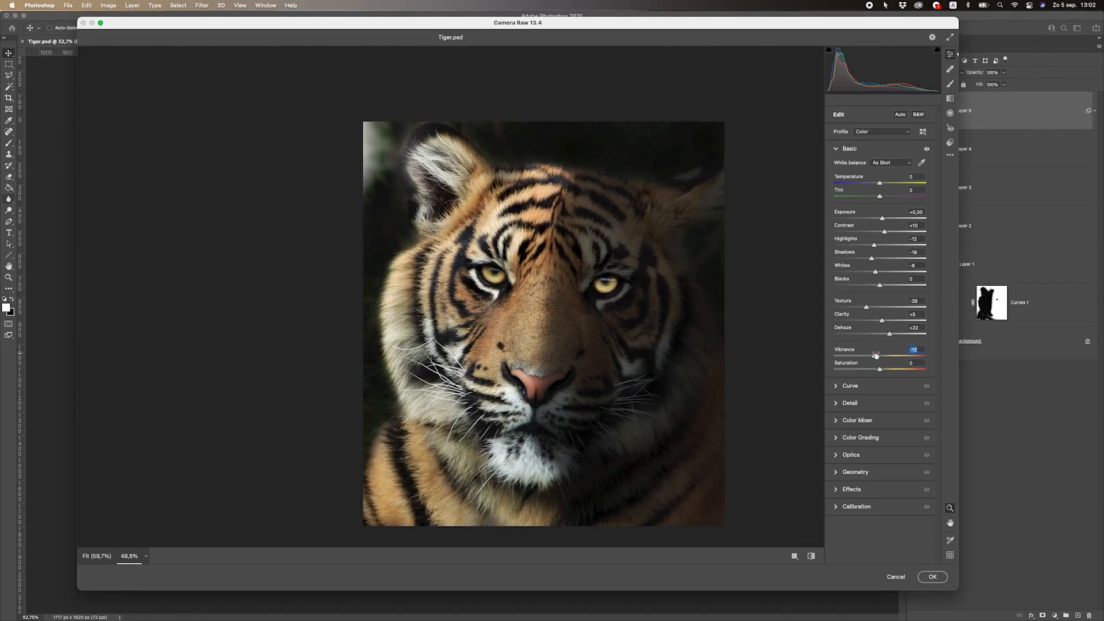
- Shape the parametric curve with Highlights +35, Lights +15, Darks -2 and Shadows -16
{"action": "left_click", "coordinate": [850, 386]}
{"action": "mouse_move", "coordinate": [879, 311]}
{"action": "left_mouse_down"}
{"action": "mouse_move", "coordinate": [861, 313]}
{"action": "mouse_move", "coordinate": [933, 296]}
{"action": "mouse_move", "coordinate": [896, 308]}
{"action": "left_mouse_up"}
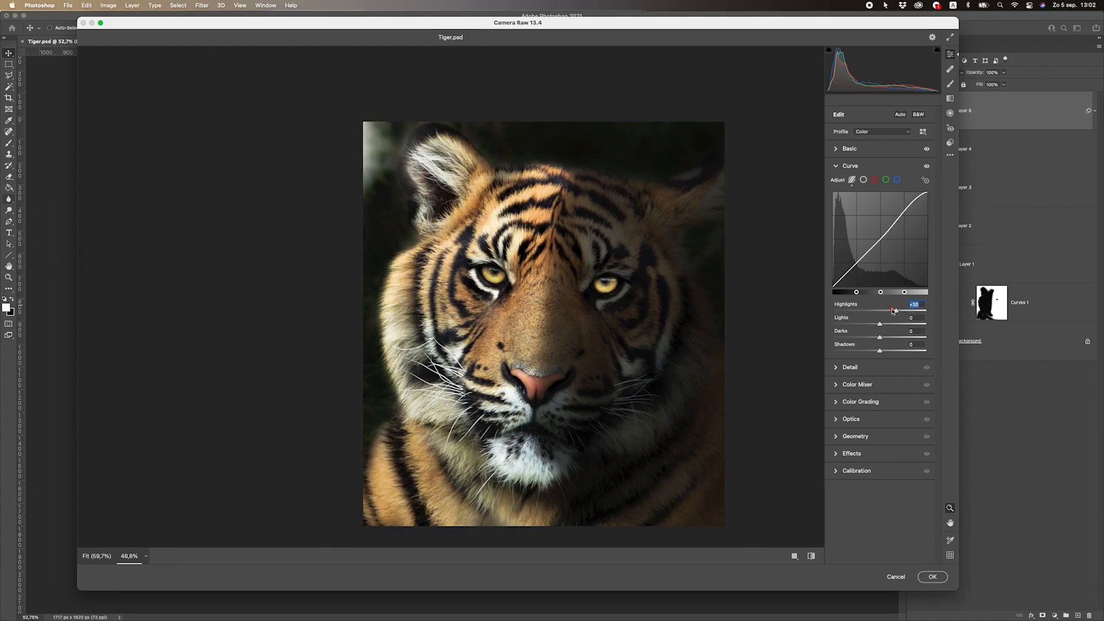
{"action": "mouse_move", "coordinate": [475, 342]}
{"action": "left_mouse_down"}
{"action": "mouse_move", "coordinate": [406, 346]}
{"action": "mouse_move", "coordinate": [464, 344]}
{"action": "left_mouse_up"}
{"action": "left_click_drag", "start_coordinate": [880, 324], "coordinate": [864, 348]}
{"action": "scroll", "coordinate": [506, 319], "scroll_direction": "down", "scroll_amount": 5}
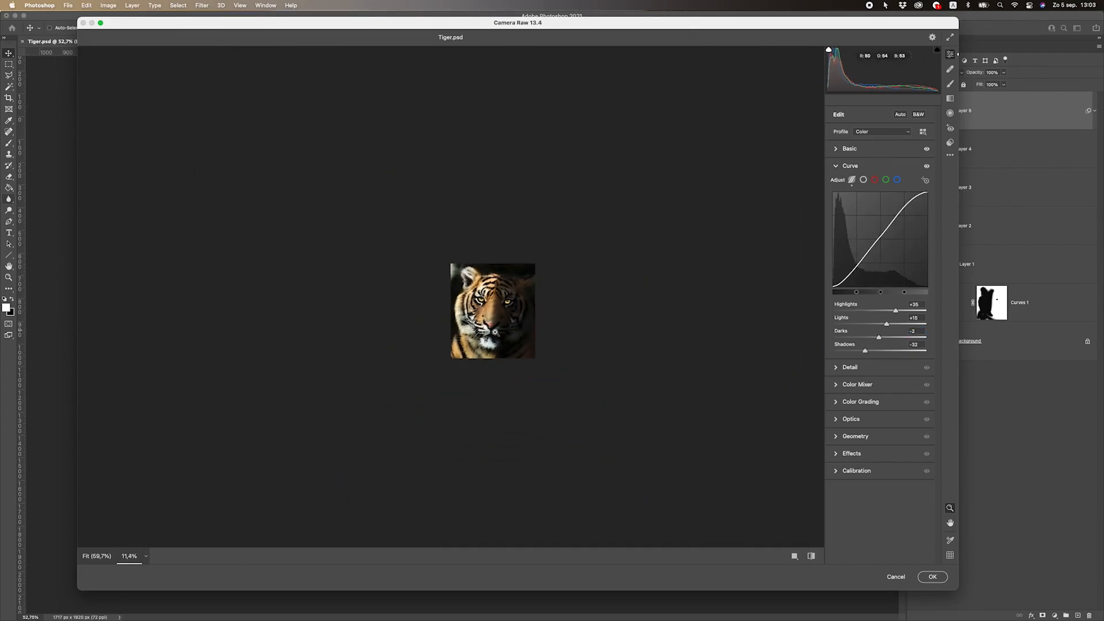
{"action": "scroll", "coordinate": [495, 332], "scroll_direction": "up", "scroll_amount": 5}
{"action": "left_click_drag", "start_coordinate": [865, 354], "coordinate": [872, 351]}
{"action": "scroll", "coordinate": [550, 271], "scroll_direction": "down", "scroll_amount": 4}
{"action": "scroll", "coordinate": [549, 271], "scroll_direction": "up", "scroll_amount": 3}
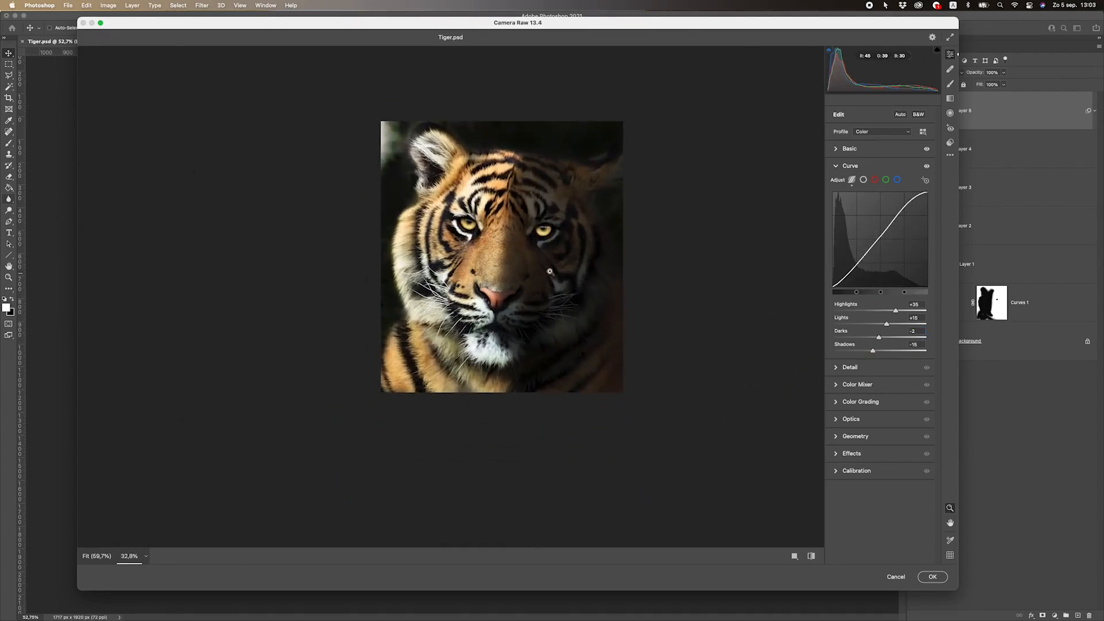
- In the Detail settings, set Sharpening to 54 and Noise Reduction to 12
{"action": "left_click", "coordinate": [865, 366]}
{"action": "left_click_drag", "start_coordinate": [843, 200], "coordinate": [841, 224]}
{"action": "scroll", "coordinate": [536, 227], "scroll_direction": "up", "scroll_amount": 3}
{"action": "scroll", "coordinate": [535, 227], "scroll_direction": "up", "scroll_amount": 1}
{"action": "scroll", "coordinate": [592, 263], "scroll_direction": "up", "scroll_amount": 1}
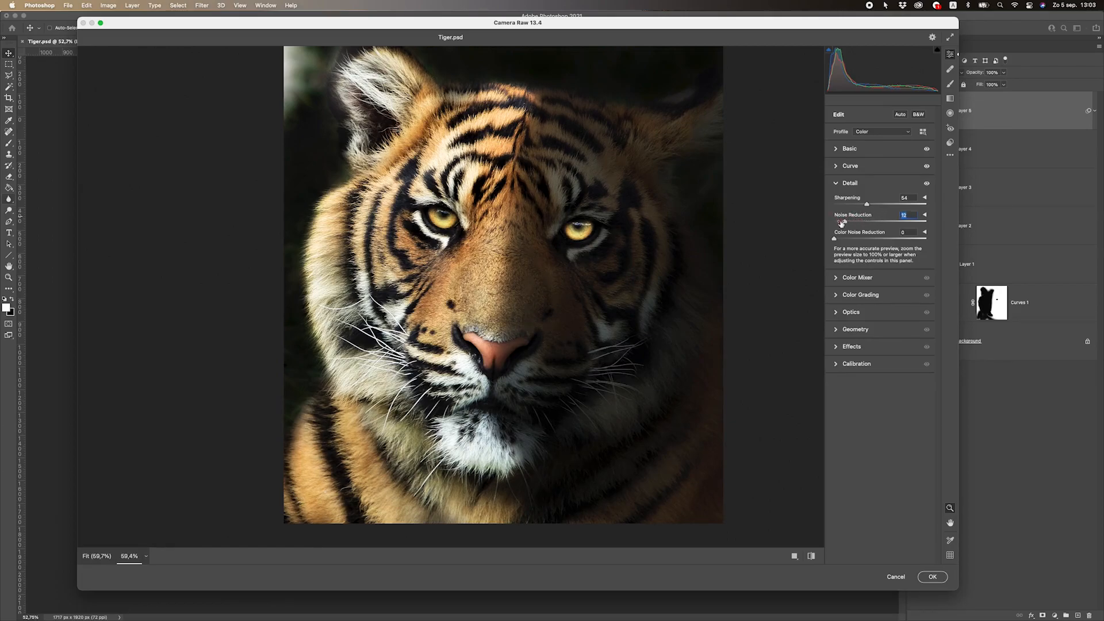
- Try shifting the Oranges hue to +16 in the Color Mixer and check the fur colour
{"action": "left_click", "coordinate": [858, 277]}
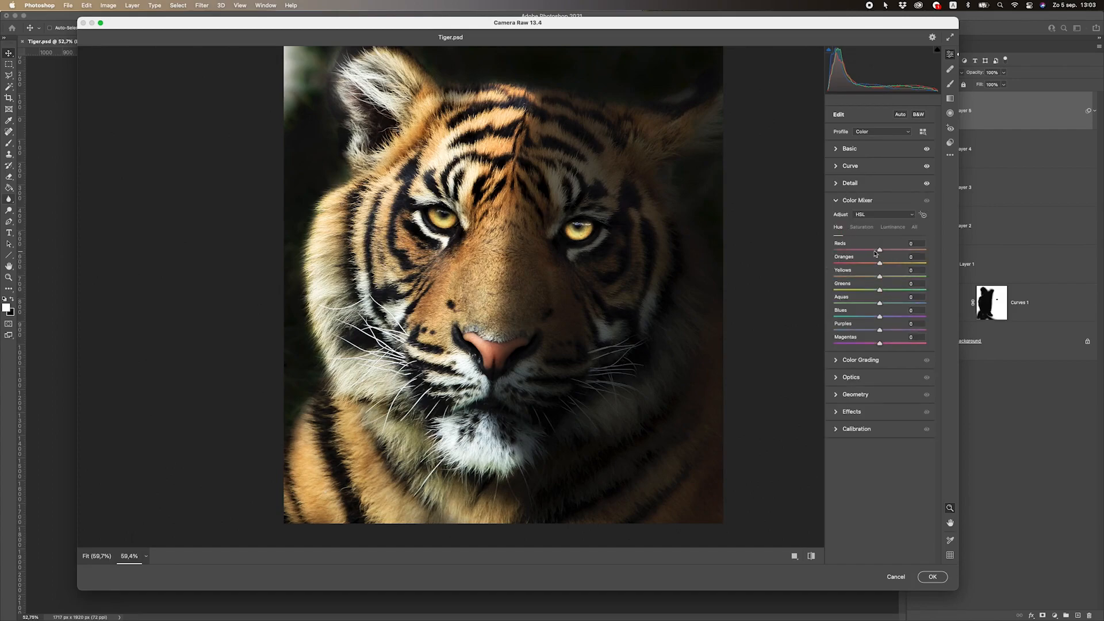
{"action": "mouse_move", "coordinate": [879, 262]}
{"action": "left_mouse_down"}
{"action": "mouse_move", "coordinate": [835, 262]}
{"action": "mouse_move", "coordinate": [896, 260]}
{"action": "left_mouse_up"}
{"action": "key", "text": "super+z"}
{"action": "mouse_move", "coordinate": [569, 293]}
{"action": "left_mouse_down"}
{"action": "mouse_move", "coordinate": [466, 308]}
{"action": "mouse_move", "coordinate": [561, 287]}
{"action": "left_mouse_up"}
{"action": "left_click", "coordinate": [891, 265]}
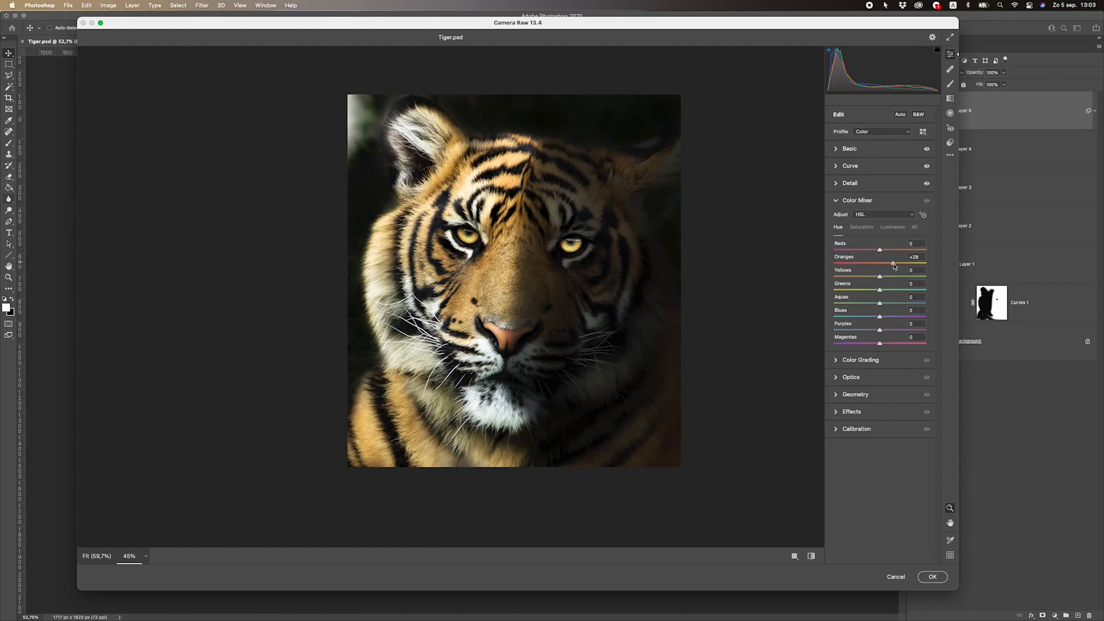
{"action": "left_click_drag", "start_coordinate": [894, 266], "coordinate": [886, 264]}
{"action": "left_click_drag", "start_coordinate": [552, 311], "coordinate": [501, 334]}
{"action": "left_click_drag", "start_coordinate": [510, 284], "coordinate": [500, 226]}
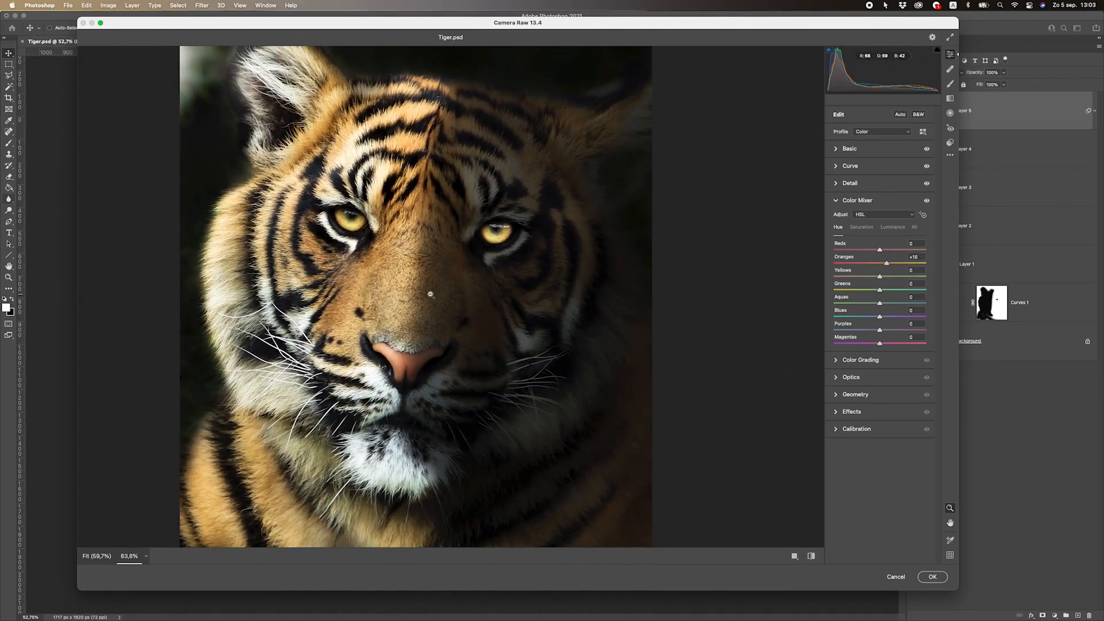
{"action": "left_click_drag", "start_coordinate": [446, 276], "coordinate": [345, 286]}
{"action": "mouse_move", "coordinate": [476, 238]}
{"action": "left_mouse_down"}
{"action": "mouse_move", "coordinate": [518, 253]}
{"action": "mouse_move", "coordinate": [470, 259]}
{"action": "left_mouse_up"}
- Set the Color Mixer hue to -11 for Oranges and -25 for Yellows
{"action": "left_click_drag", "start_coordinate": [885, 263], "coordinate": [868, 278]}
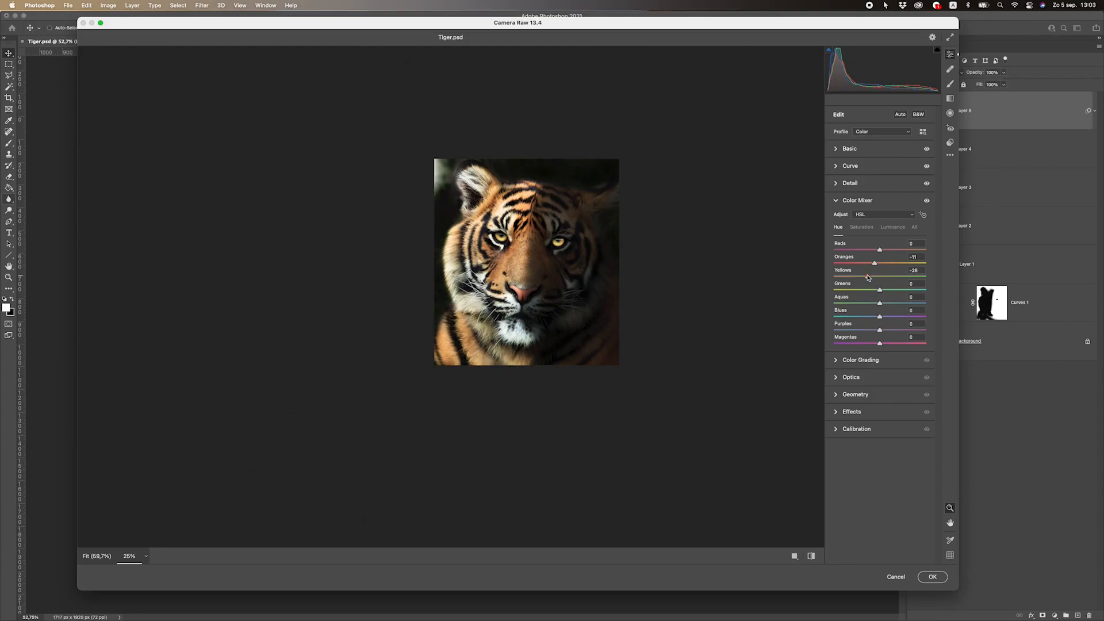
{"action": "left_click_drag", "start_coordinate": [868, 278], "coordinate": [869, 278]}
{"action": "left_click_drag", "start_coordinate": [605, 247], "coordinate": [639, 243]}
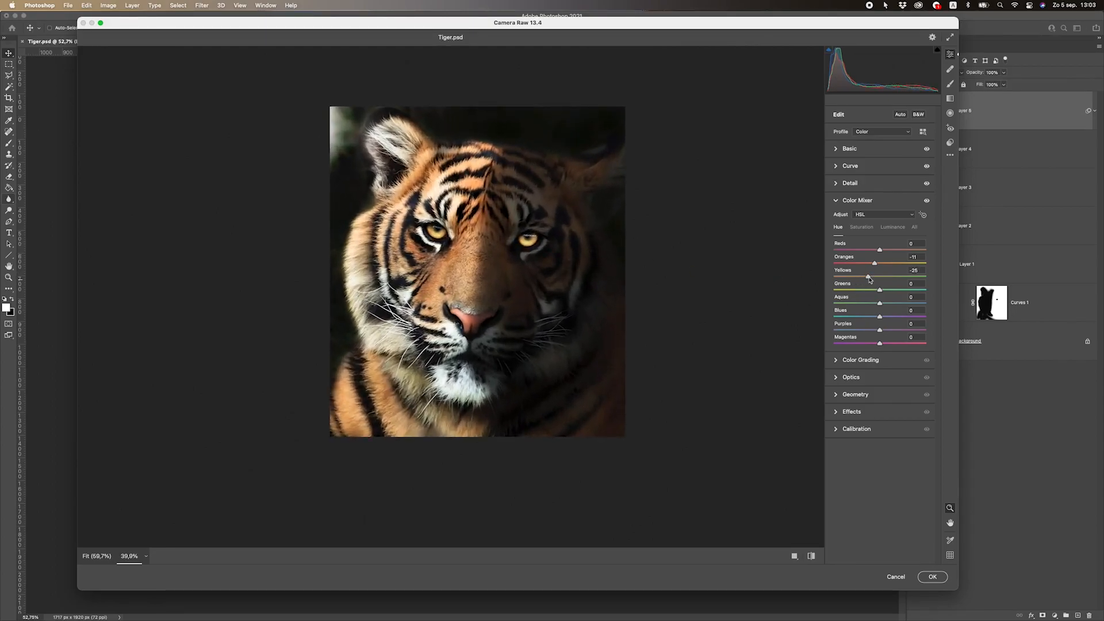
- Set the Color Mixer saturation of Oranges to +18
{"action": "left_click", "coordinate": [870, 234]}
{"action": "mouse_move", "coordinate": [879, 262]}
{"action": "left_mouse_down"}
{"action": "mouse_move", "coordinate": [857, 262]}
{"action": "mouse_move", "coordinate": [900, 262]}
{"action": "left_mouse_up"}
{"action": "mouse_move", "coordinate": [575, 274]}
{"action": "left_mouse_down"}
{"action": "mouse_move", "coordinate": [457, 276]}
{"action": "mouse_move", "coordinate": [563, 270]}
{"action": "left_mouse_up"}
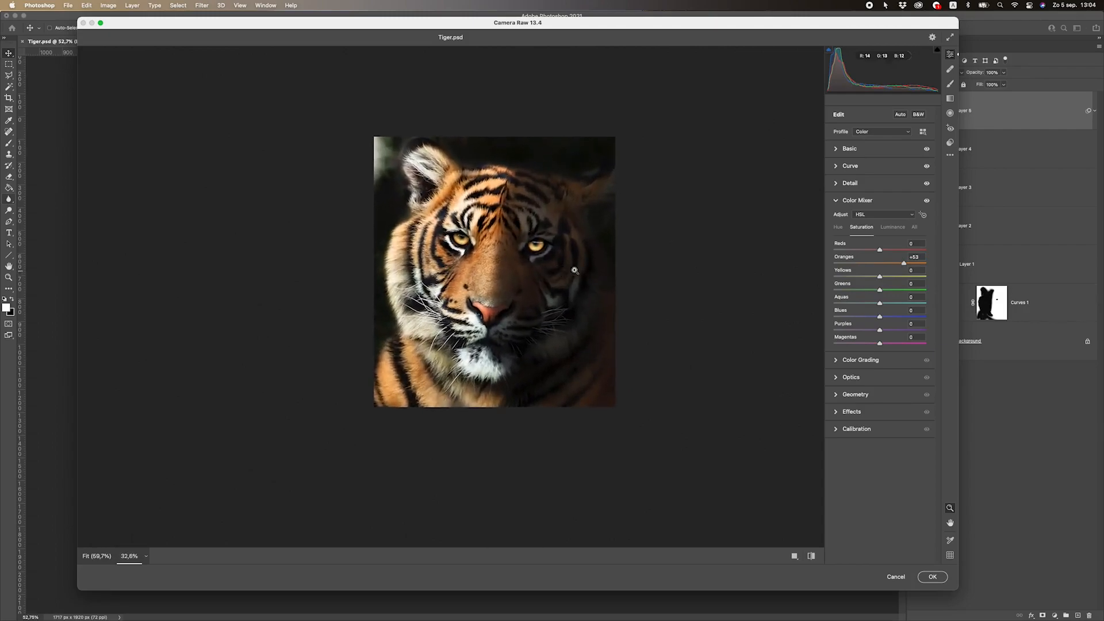
{"action": "left_click_drag", "start_coordinate": [903, 263], "coordinate": [888, 263]}
{"action": "mouse_move", "coordinate": [543, 256]}
{"action": "left_mouse_down"}
{"action": "mouse_move", "coordinate": [511, 268]}
{"action": "mouse_move", "coordinate": [556, 264]}
{"action": "left_mouse_up"}
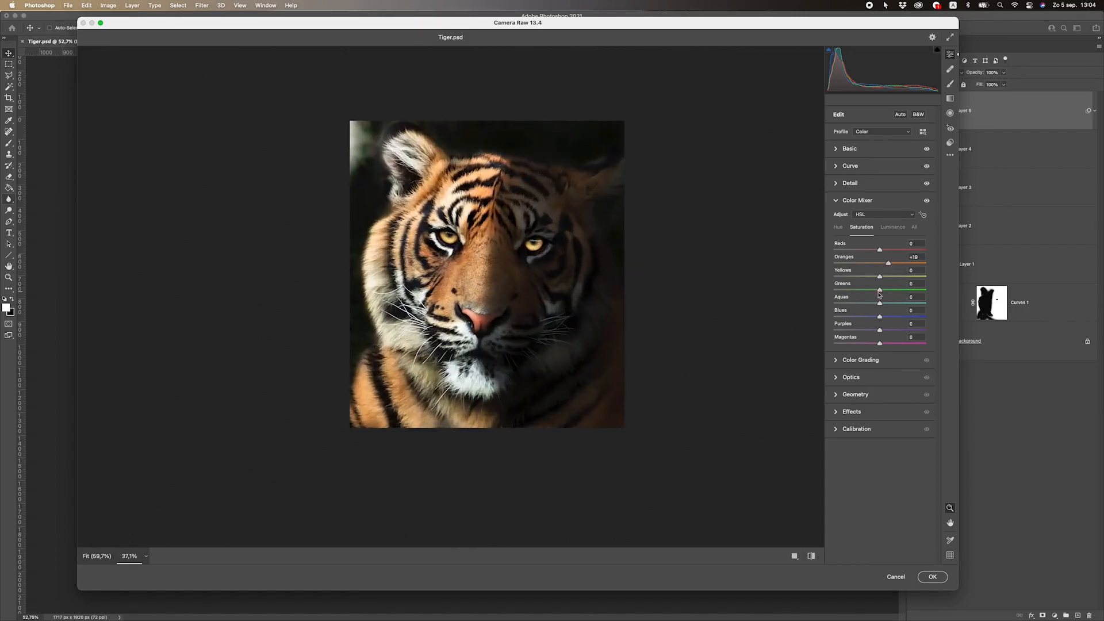
- Darken the image corners by setting the Optics Vignette to -23
{"action": "left_click", "coordinate": [865, 363]}
{"action": "left_click", "coordinate": [849, 431]}
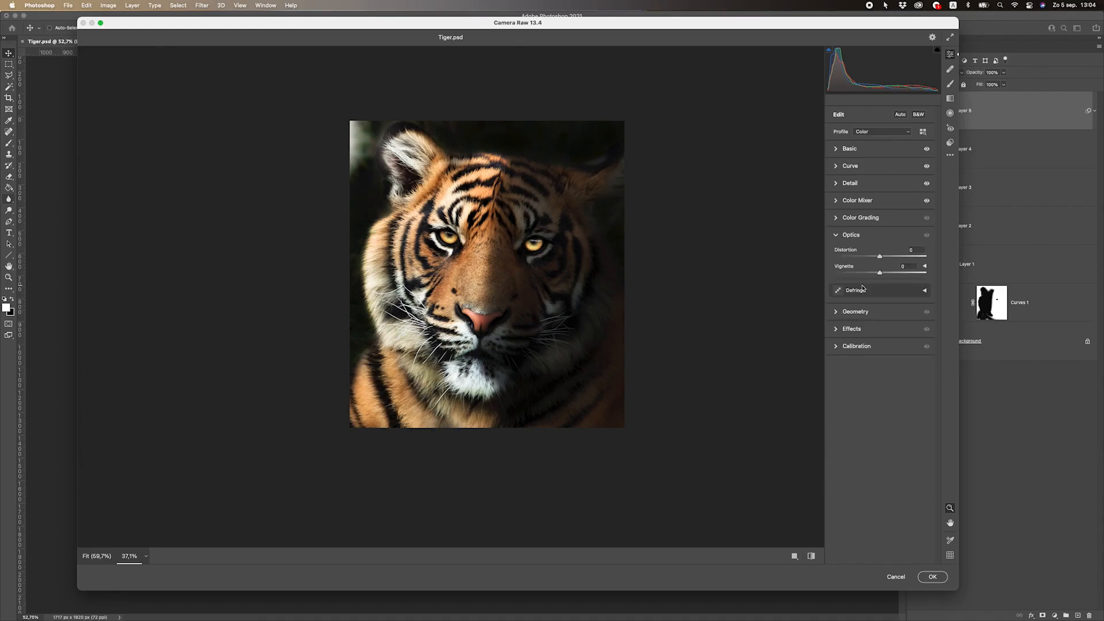
{"action": "mouse_move", "coordinate": [874, 275]}
{"action": "left_mouse_down"}
{"action": "mouse_move", "coordinate": [838, 276]}
{"action": "mouse_move", "coordinate": [868, 277]}
{"action": "left_mouse_up"}
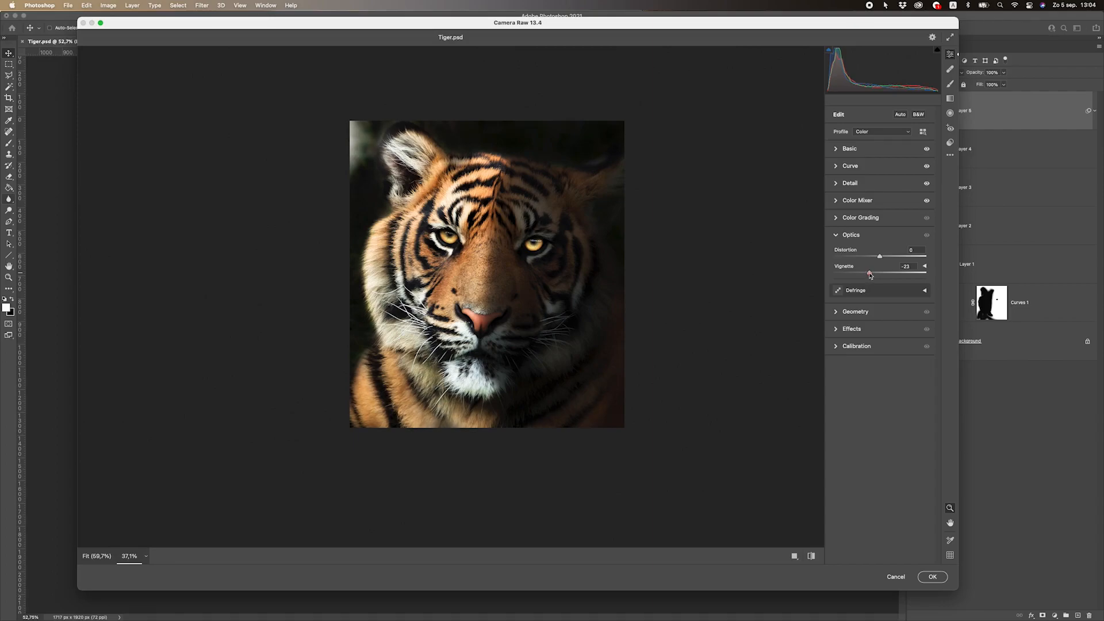
- In the Calibration settings, set the Red Primary hue to +24 and its saturation to -32
{"action": "left_click", "coordinate": [861, 325]}
{"action": "left_click_drag", "start_coordinate": [876, 311], "coordinate": [924, 355]}
{"action": "left_click", "coordinate": [868, 330]}
{"action": "double_click", "coordinate": [914, 330]}
{"action": "left_click_drag", "start_coordinate": [644, 346], "coordinate": [546, 296]}
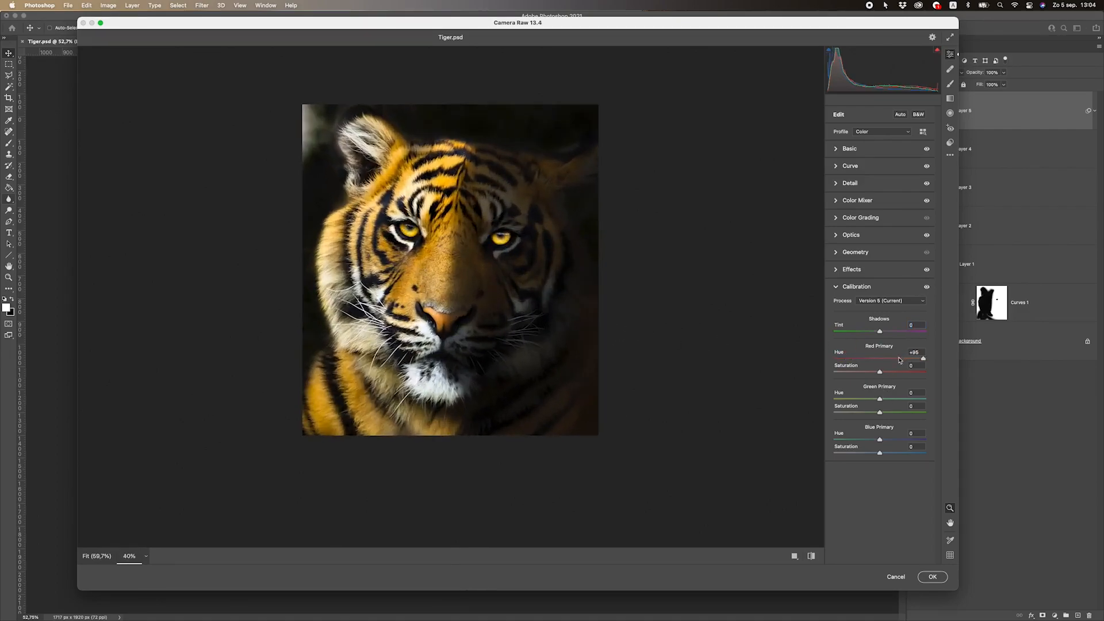
{"action": "left_click_drag", "start_coordinate": [919, 353], "coordinate": [894, 361]}
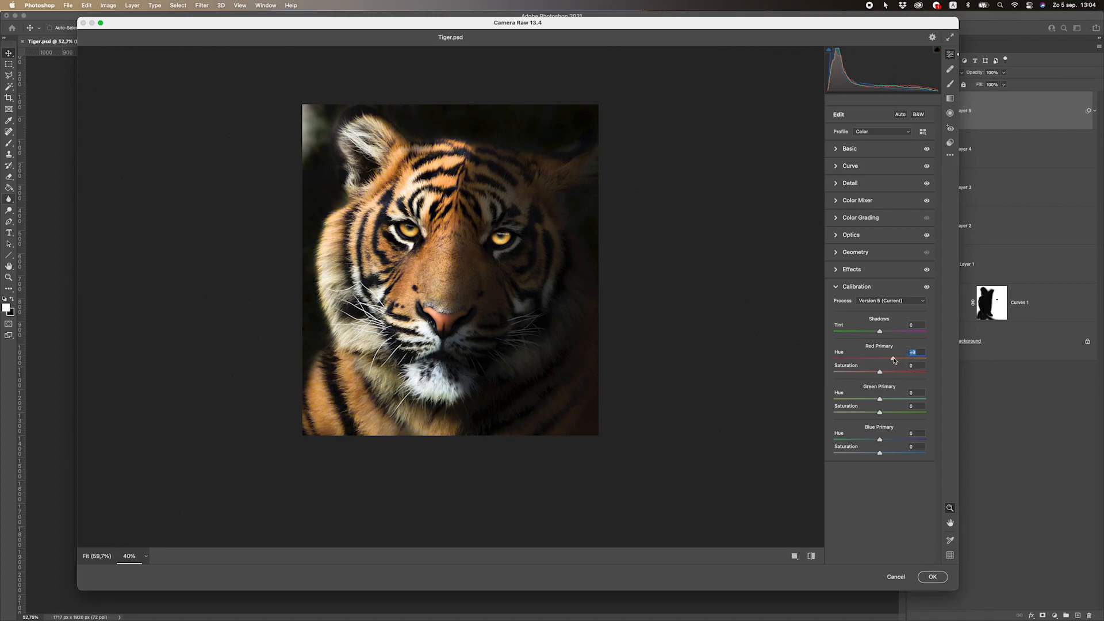
{"action": "left_click_drag", "start_coordinate": [520, 318], "coordinate": [570, 316]}
{"action": "mouse_move", "coordinate": [879, 372]}
{"action": "left_mouse_down"}
{"action": "mouse_move", "coordinate": [902, 377]}
{"action": "mouse_move", "coordinate": [865, 373]}
{"action": "left_mouse_up"}
{"action": "left_click_drag", "start_coordinate": [670, 320], "coordinate": [614, 326]}
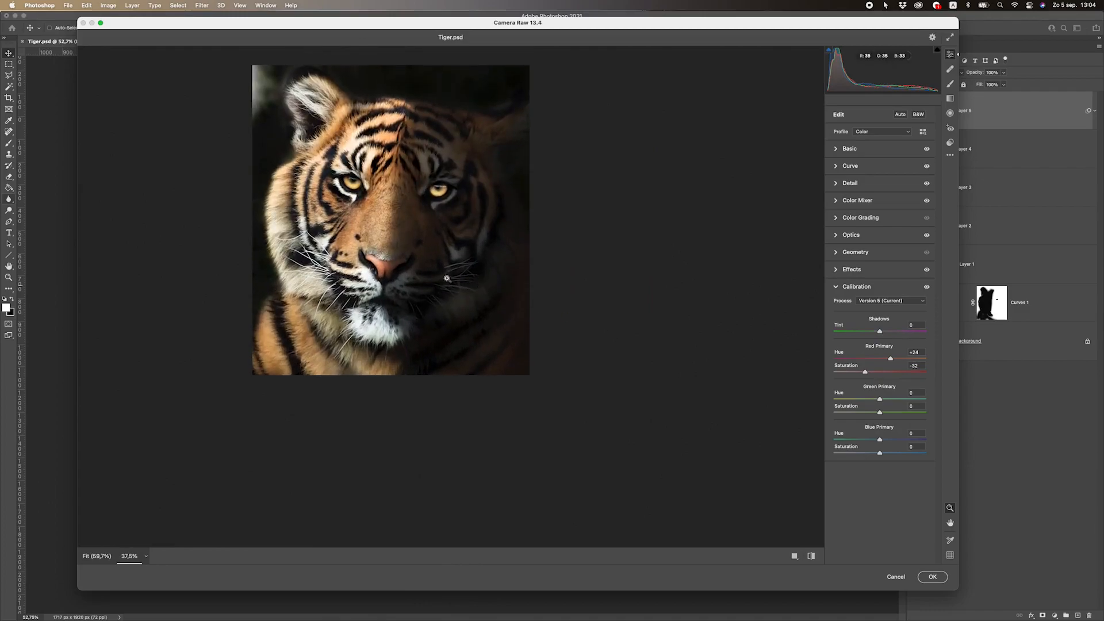
{"action": "left_click_drag", "start_coordinate": [391, 275], "coordinate": [423, 277]}
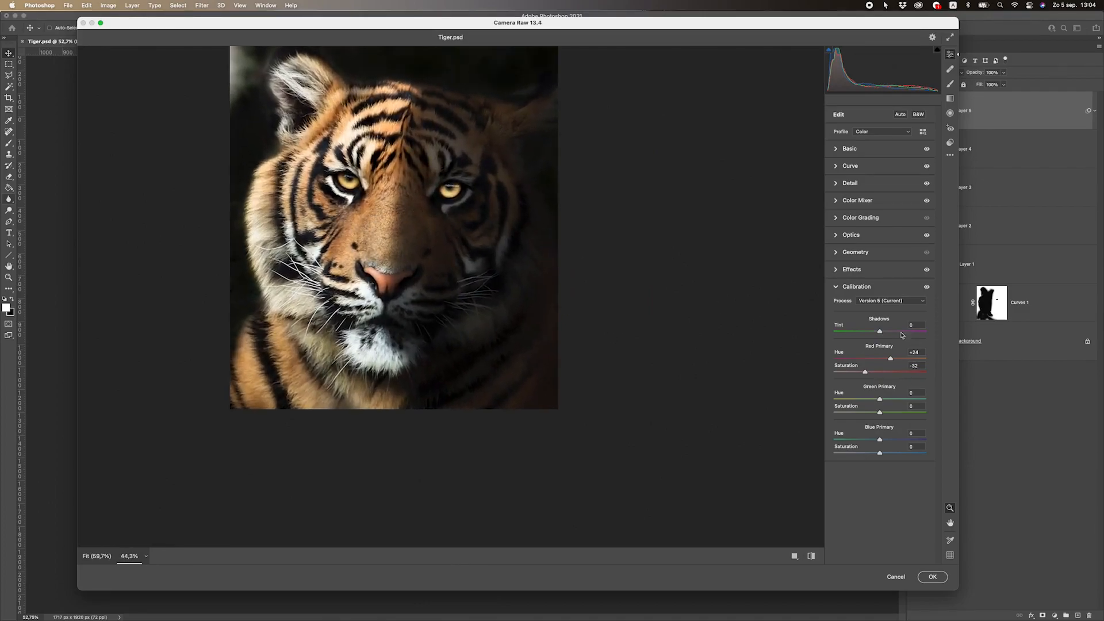
- Set the Green Primary hue to +23 in Calibration and apply the Camera Raw Filter
{"action": "mouse_move", "coordinate": [878, 399]}
{"action": "left_mouse_down"}
{"action": "mouse_move", "coordinate": [906, 399]}
{"action": "mouse_move", "coordinate": [844, 400]}
{"action": "mouse_move", "coordinate": [894, 399]}
{"action": "left_mouse_up"}
{"action": "double_click", "coordinate": [890, 399]}
{"action": "left_click_drag", "start_coordinate": [384, 297], "coordinate": [350, 291]}
{"action": "left_click_drag", "start_coordinate": [457, 237], "coordinate": [486, 242]}
{"action": "left_click_drag", "start_coordinate": [889, 402], "coordinate": [889, 401]}
{"action": "mouse_move", "coordinate": [456, 279]}
{"action": "left_mouse_down"}
{"action": "mouse_move", "coordinate": [395, 284]}
{"action": "mouse_move", "coordinate": [458, 279]}
{"action": "left_mouse_up"}
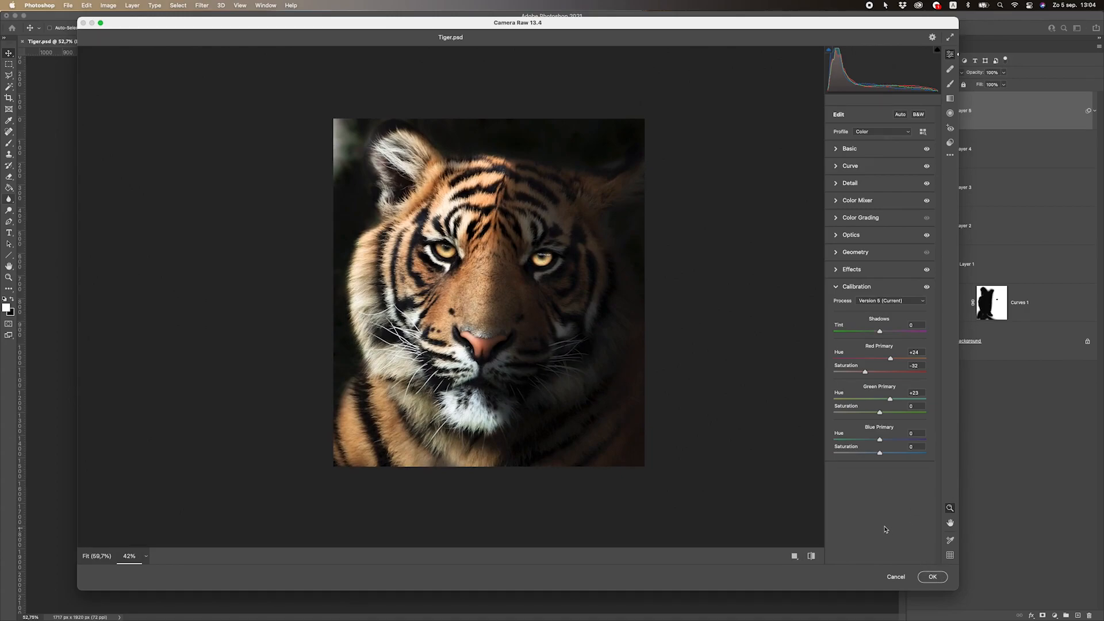
{"action": "left_click", "coordinate": [931, 578]}
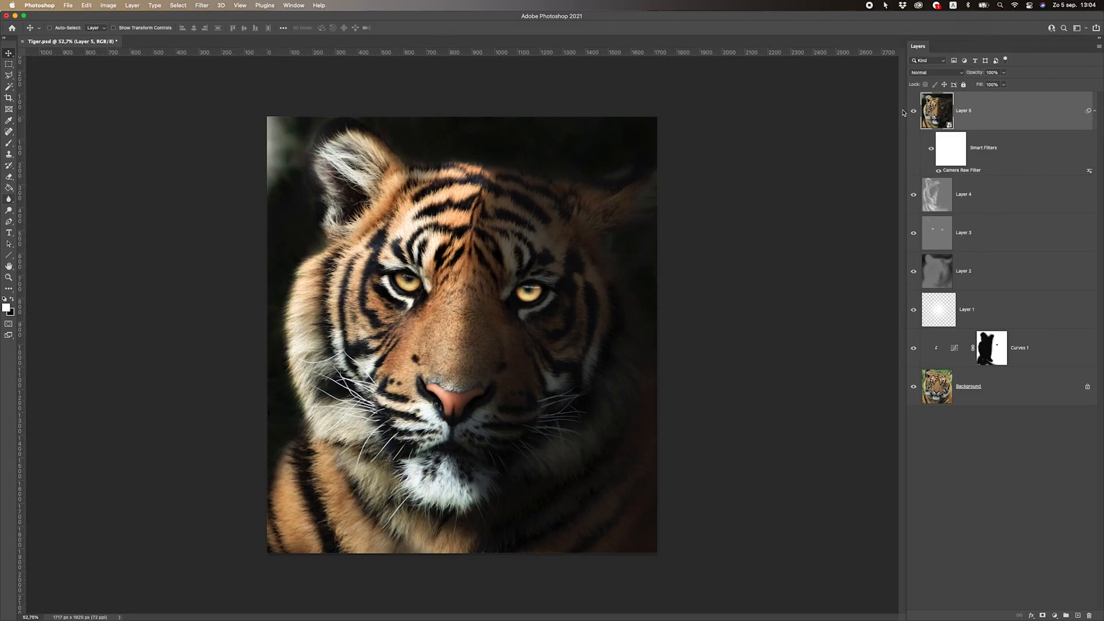
- Hide and show the filtered Layer 5 to compare the tiger image before and after the Camera Raw edits
{"action": "left_click", "coordinate": [912, 110]}
{"action": "left_click", "coordinate": [913, 111]}
{"action": "scroll", "coordinate": [538, 391], "scroll_direction": "down", "scroll_amount": 5}
{"action": "scroll", "coordinate": [482, 367], "scroll_direction": "up", "scroll_amount": 4}
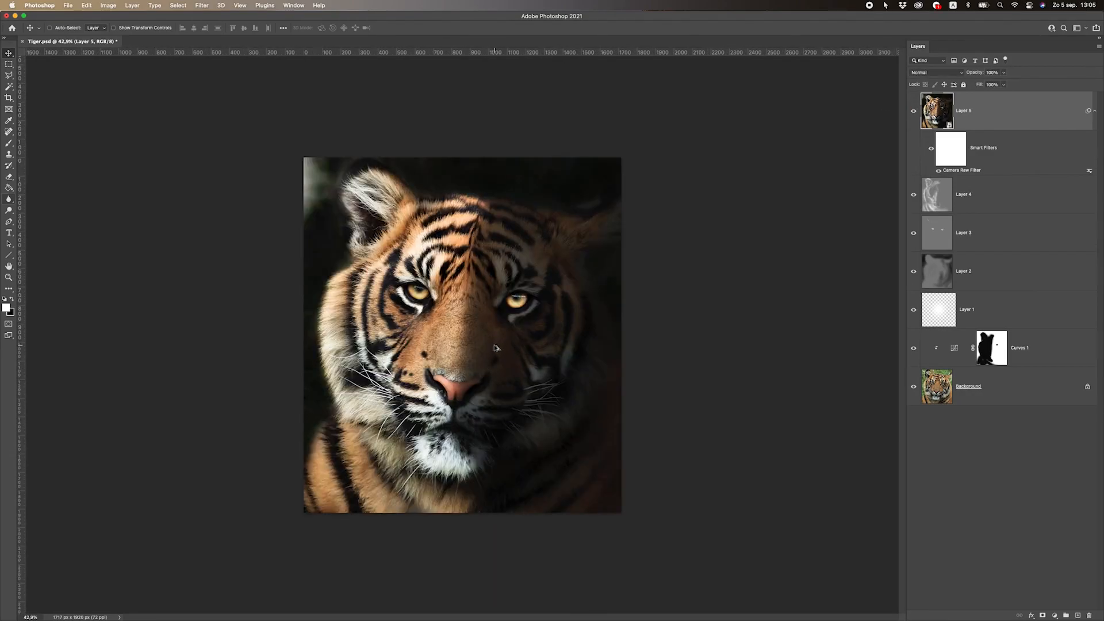
- Try a different backdrop colour around the canvas to judge the image, and restore the original backdrop
{"action": "right_click", "coordinate": [665, 263]}
{"action": "left_click", "coordinate": [673, 280]}
{"action": "scroll", "coordinate": [672, 278], "scroll_direction": "up", "scroll_amount": 1}
{"action": "right_click", "coordinate": [768, 211]}
{"action": "left_click", "coordinate": [769, 233]}
{"action": "scroll", "coordinate": [697, 253], "scroll_direction": "up", "scroll_amount": 2}
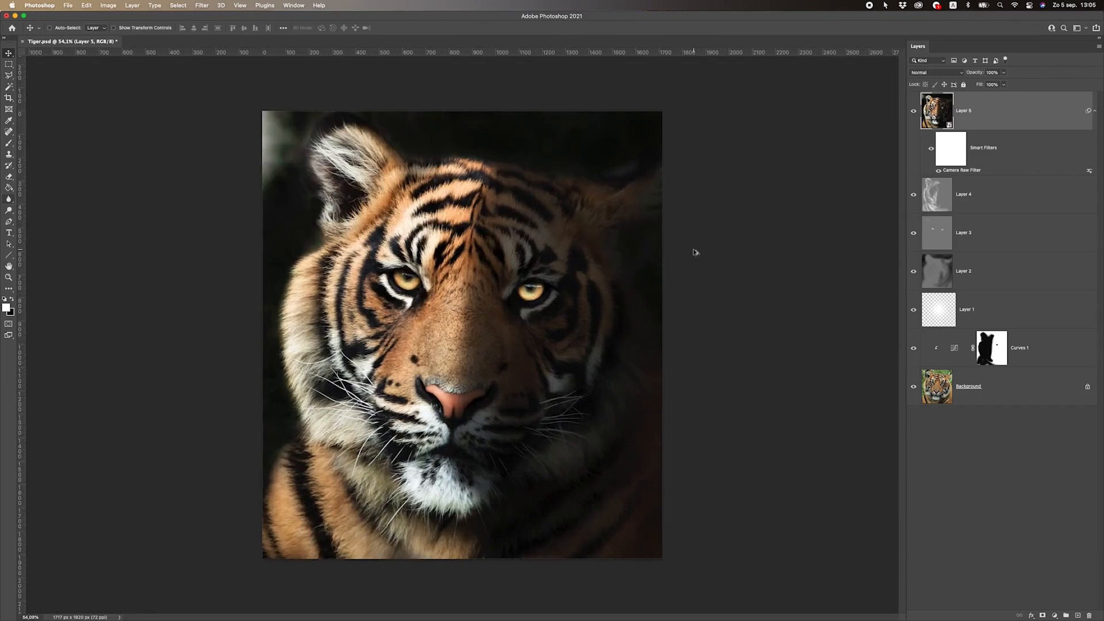
- Add a Color Balance adjustment layer above Layer 5 with the midtones at +4 towards red and +3 towards blue
{"action": "left_click", "coordinate": [1053, 615]}
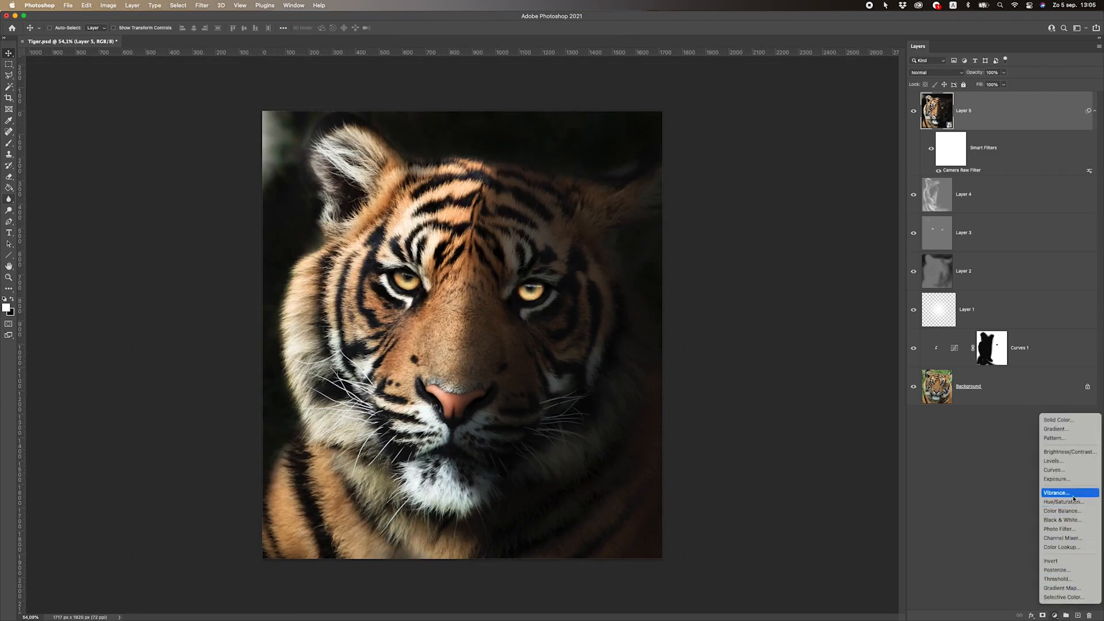
{"action": "left_click", "coordinate": [1062, 511]}
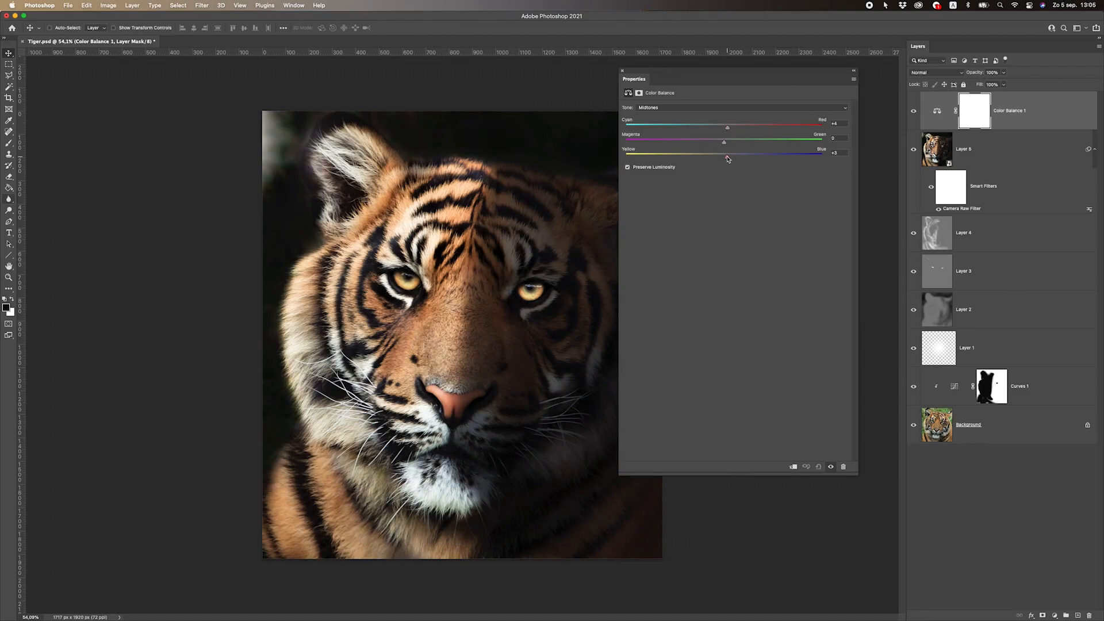
{"action": "left_click_drag", "start_coordinate": [728, 160], "coordinate": [726, 159]}
{"action": "scroll", "coordinate": [443, 358], "scroll_direction": "down", "scroll_amount": 2}
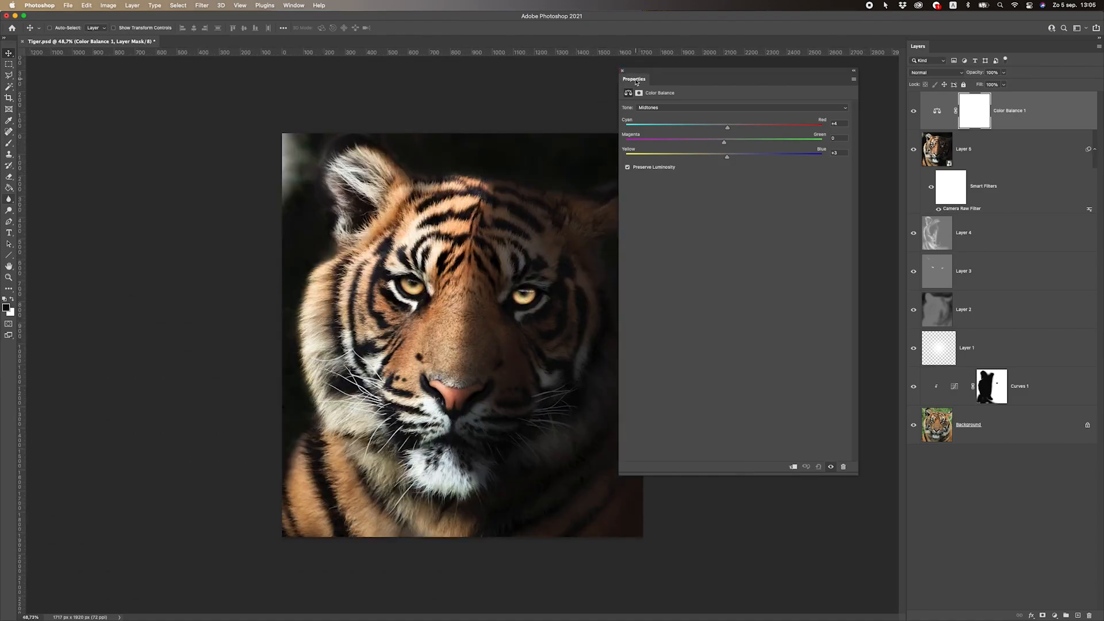
{"action": "left_click", "coordinate": [621, 70]}
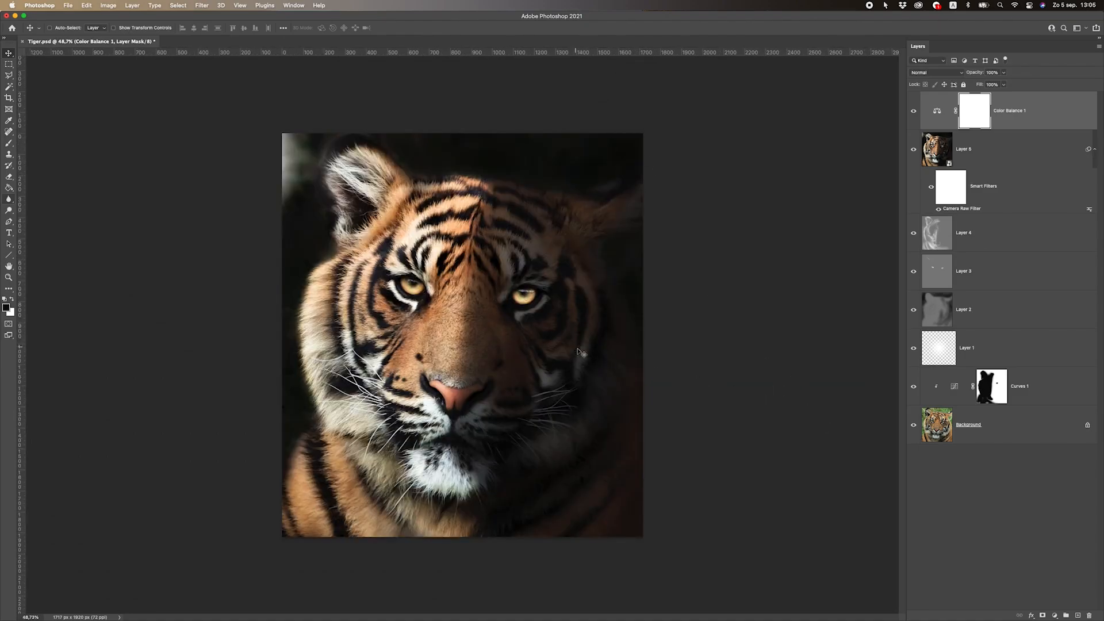
{"action": "left_click", "coordinate": [1053, 615]}
{"action": "left_click", "coordinate": [719, 423]}
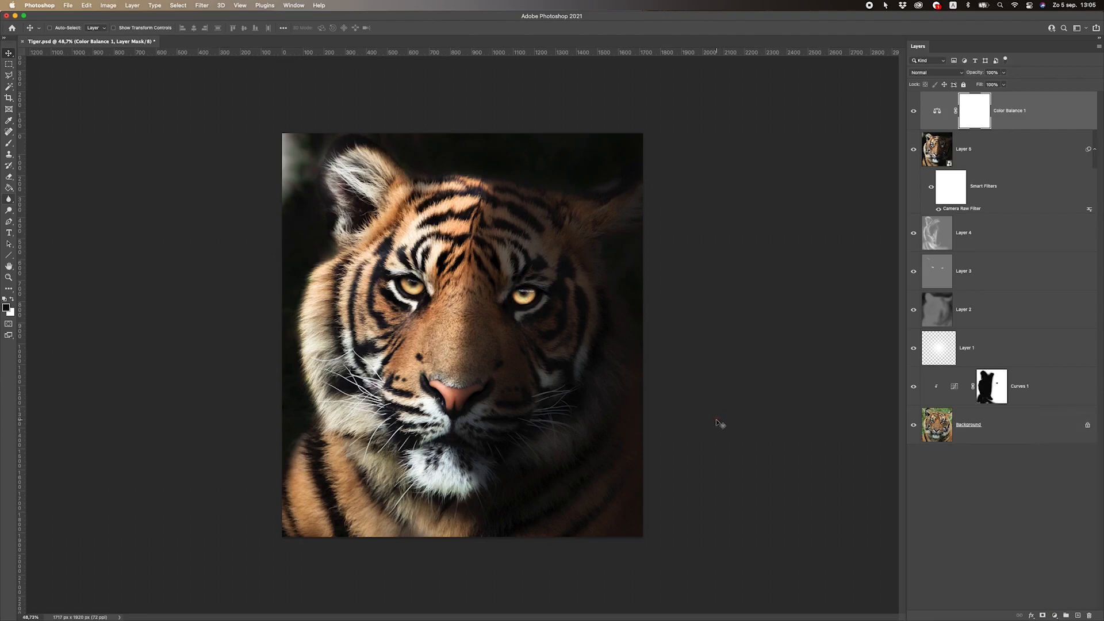